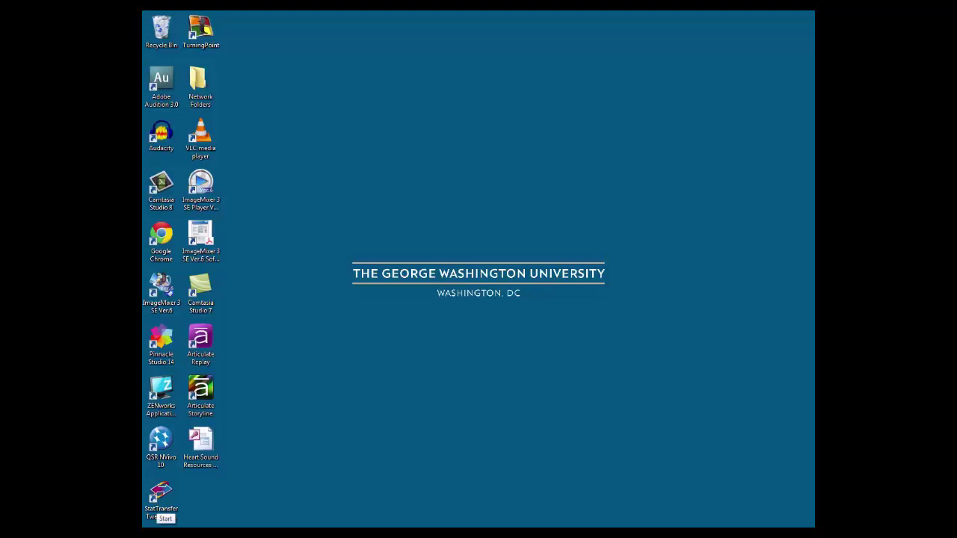
Open the Windows Start menu
click(159, 523)
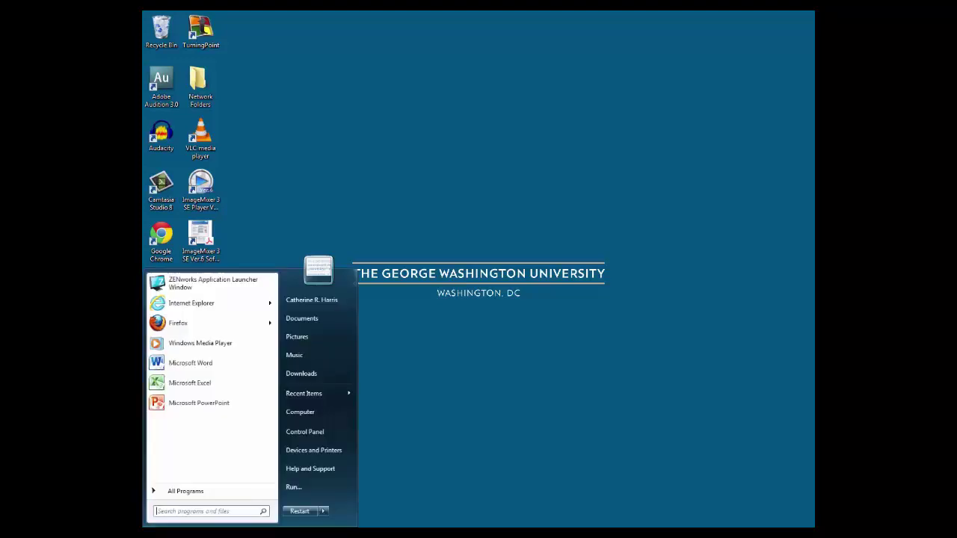
Launch Microsoft Access 2010 from All Programs > Microsoft Office
click(186, 493)
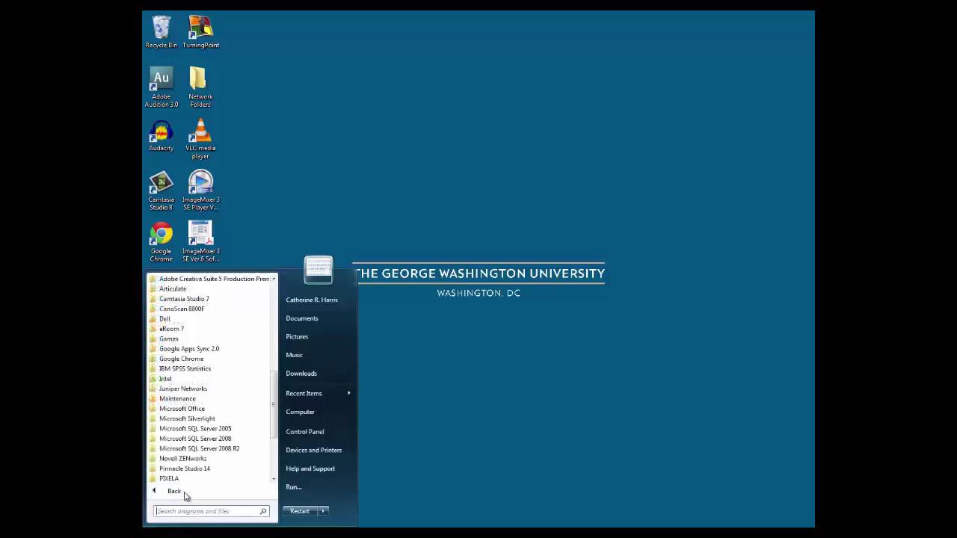
click(180, 410)
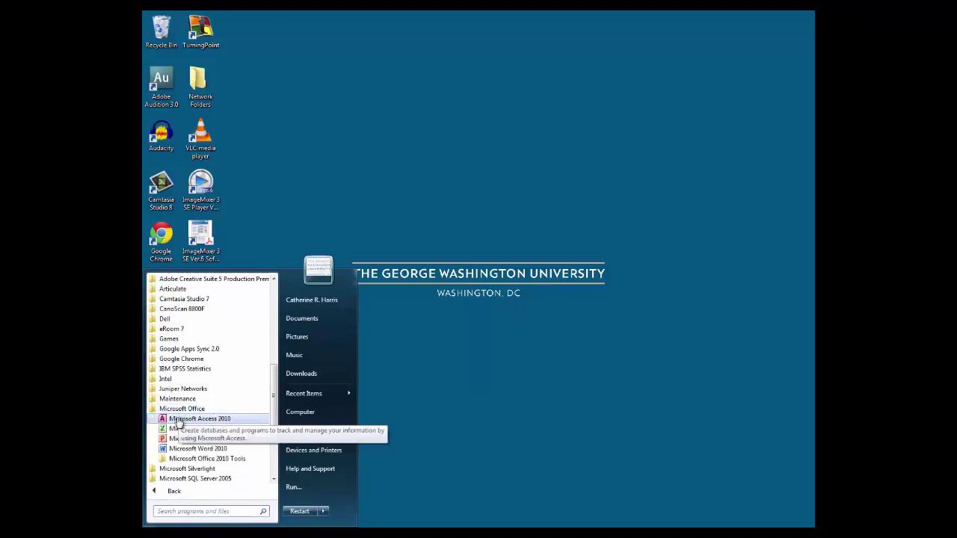
click(178, 420)
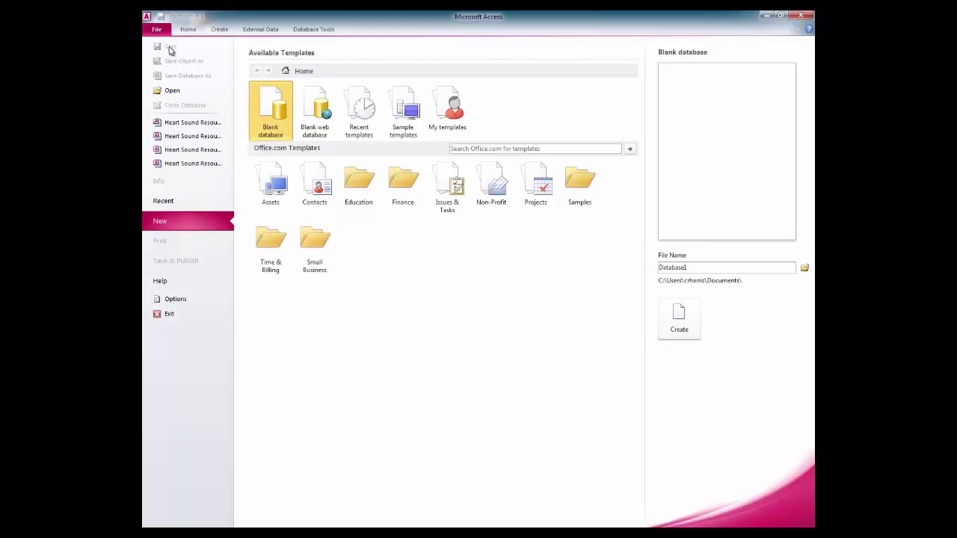
Open the Heart Sound Resources at the Himmelfarb Library database from the Desktop
click(173, 93)
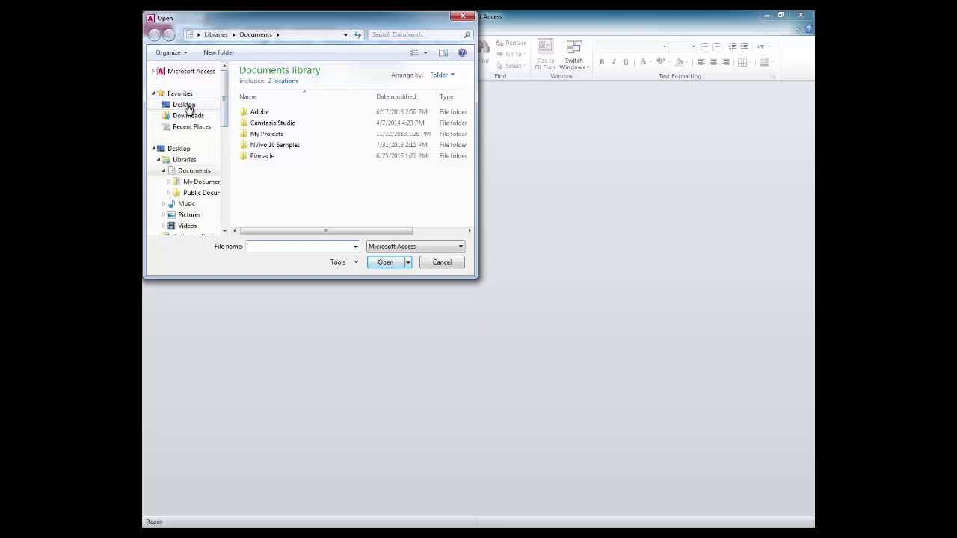
click(186, 107)
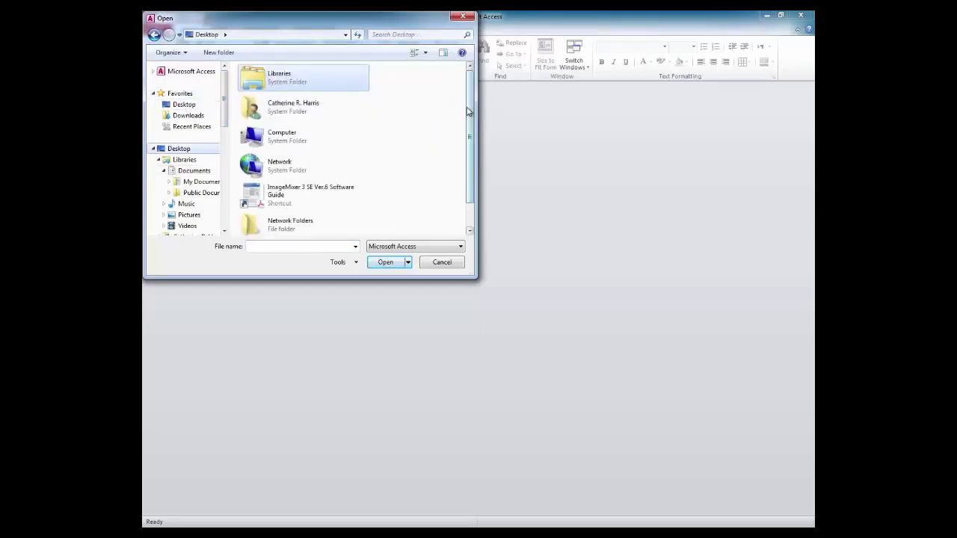
drag(468, 112, 468, 138)
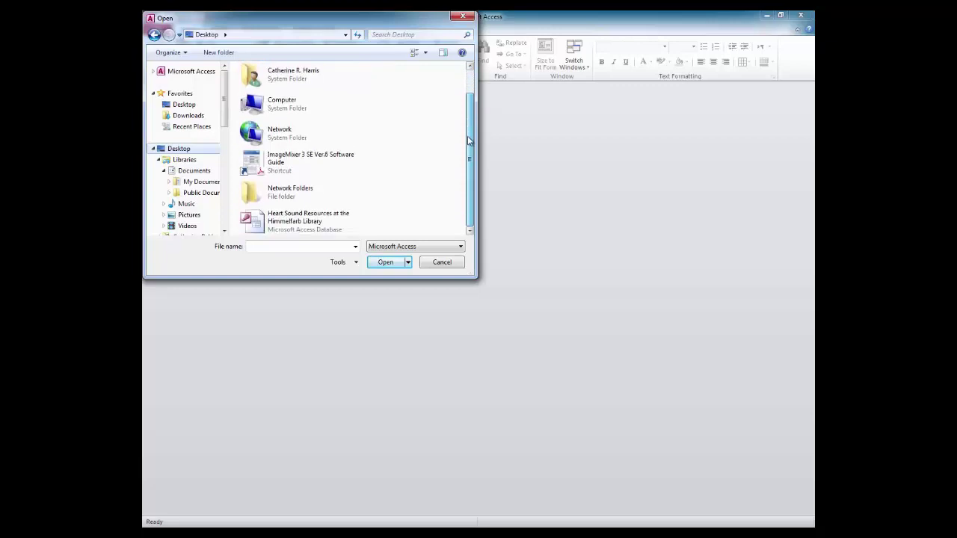
double_click(302, 226)
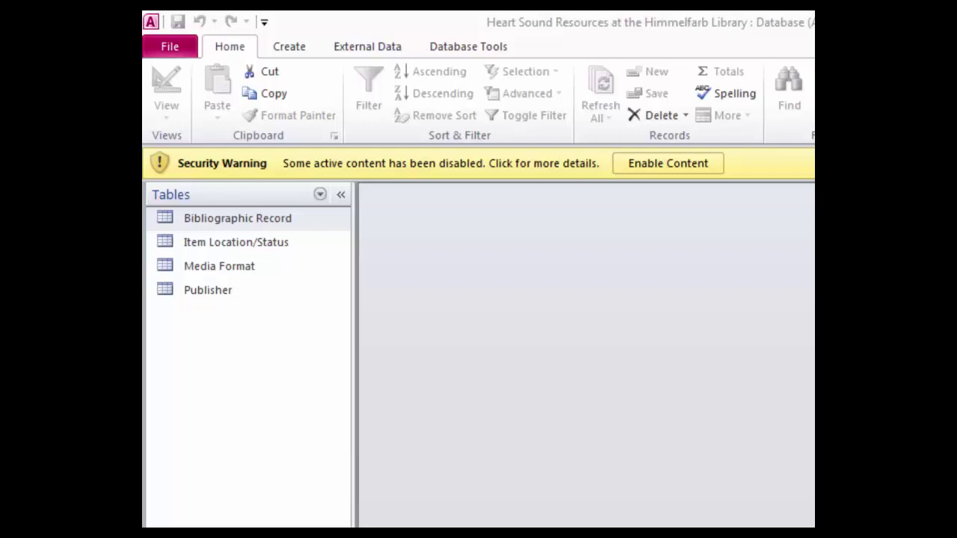
Enable the database's active content from the yellow Security Warning bar
click(652, 164)
click(653, 163)
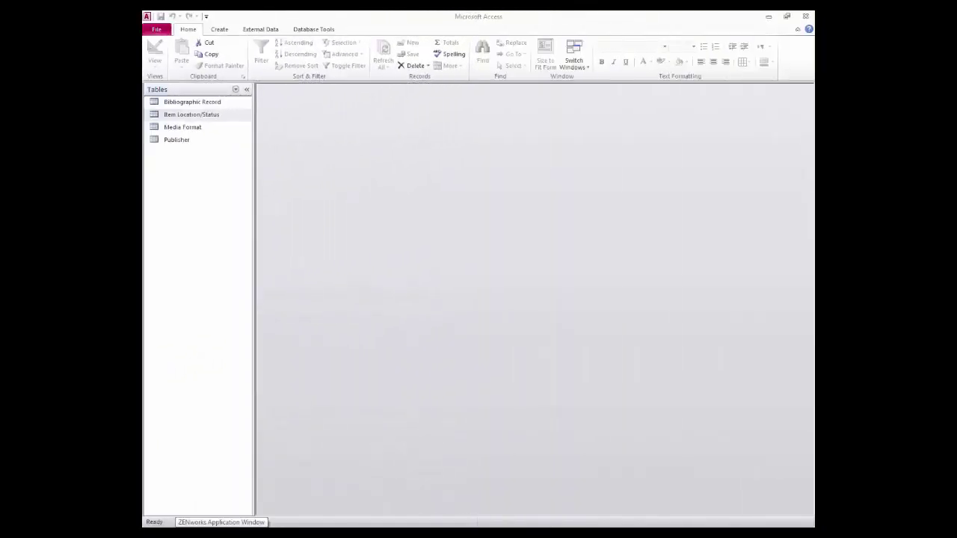
Open the Item Location/Status table, briefly checking the Customize Quick Access Toolbar menu
double_click(197, 113)
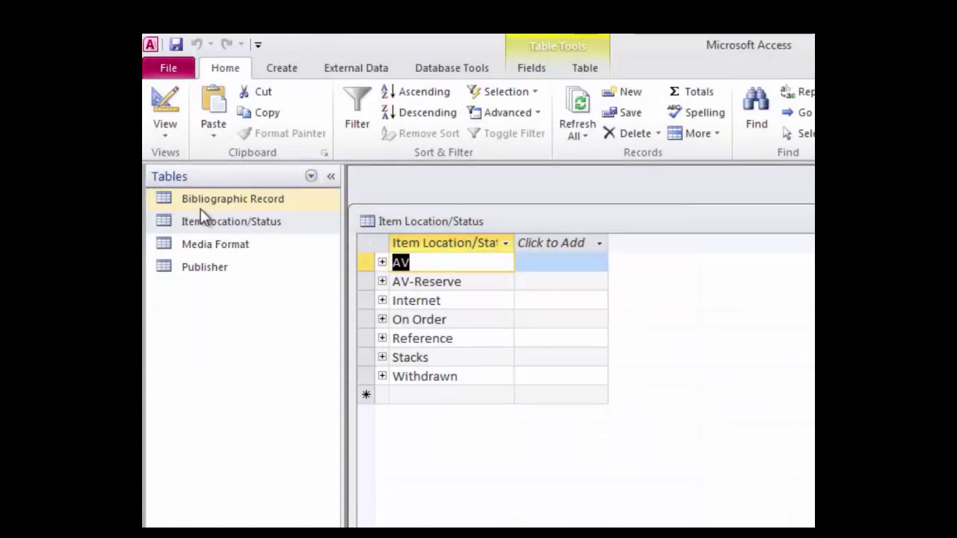
click(257, 46)
click(257, 46)
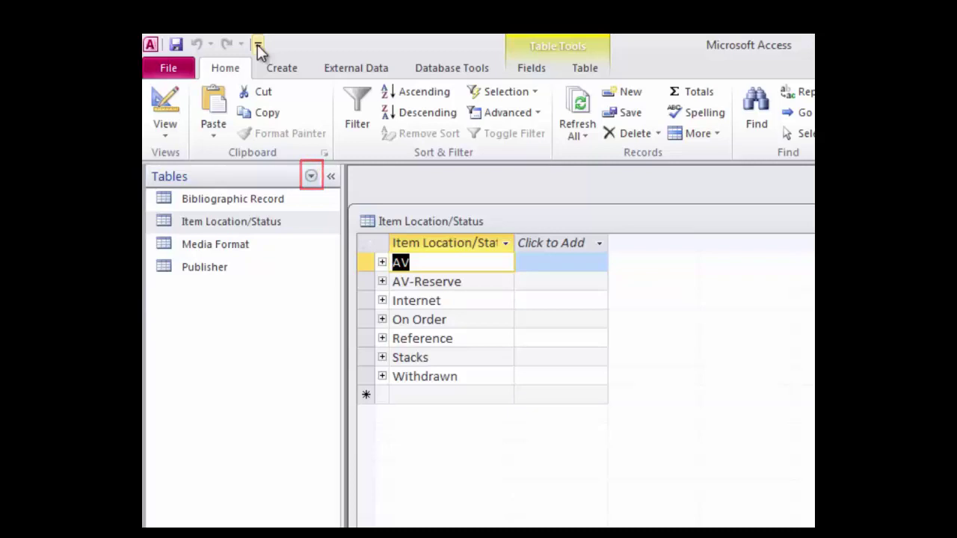
click(311, 178)
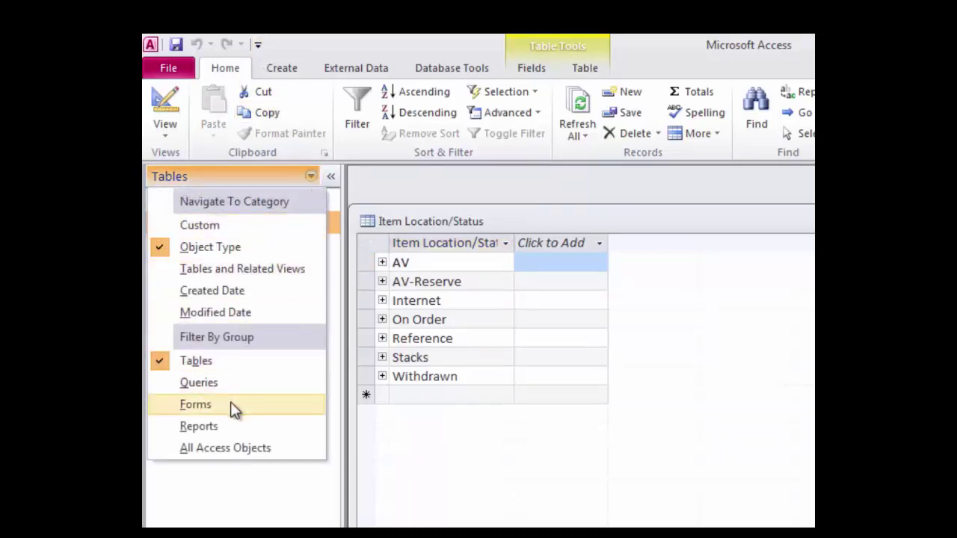
click(212, 364)
click(401, 263)
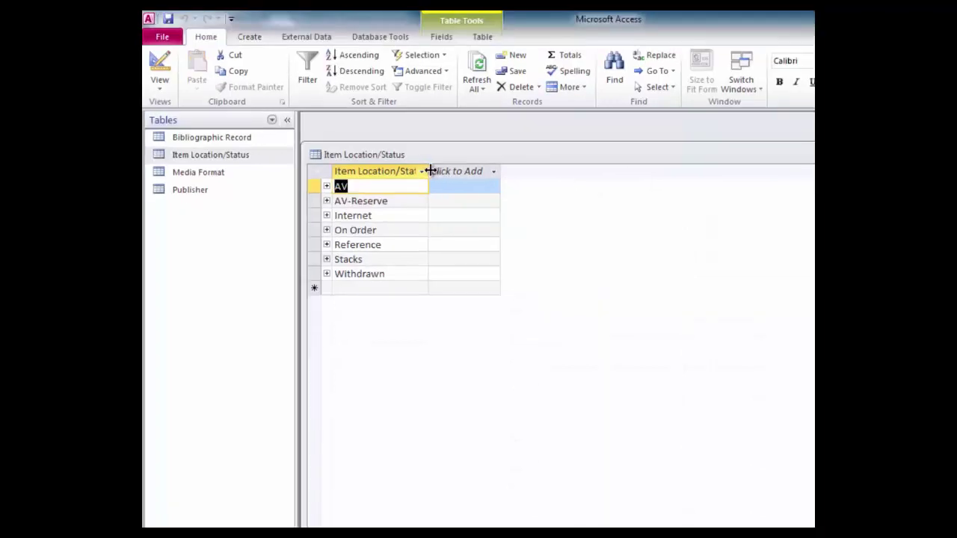
Widen the Item Location/Status column and dismiss the Click to Add field menu
mouse_move(453, 185)
mouse_down()
mouse_move(438, 170)
mouse_move(454, 171)
mouse_up()
click(471, 171)
key(Escape)
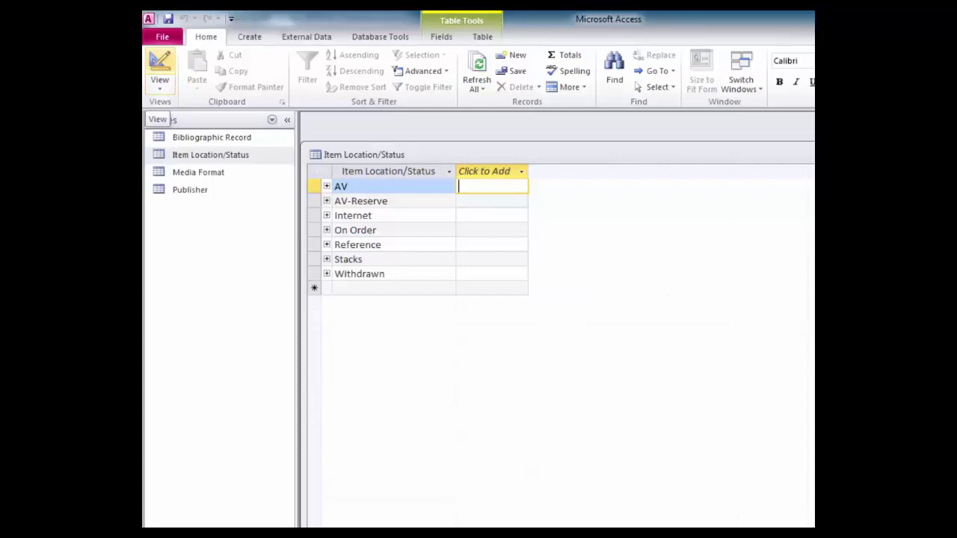
In Design View, show the first field's data type list including Lookup Wizard
click(166, 68)
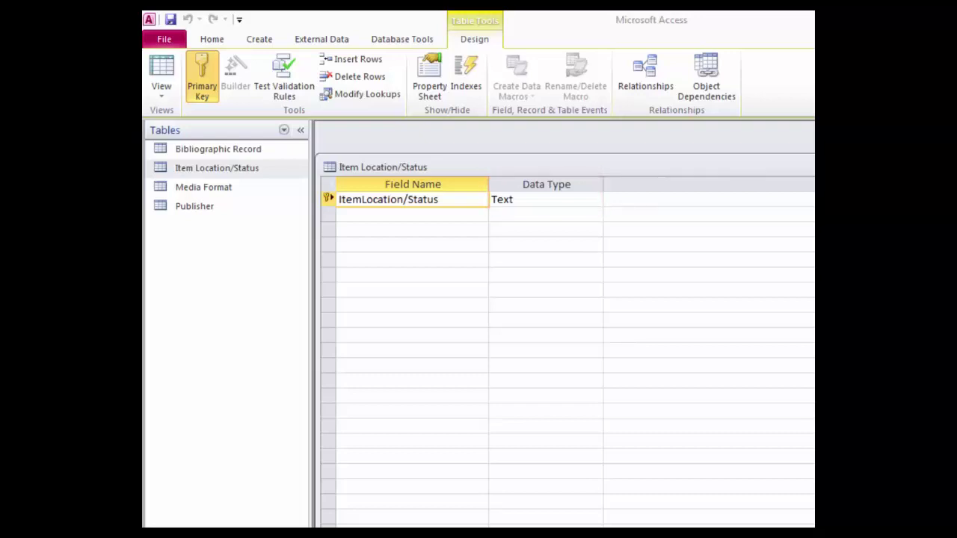
click(558, 198)
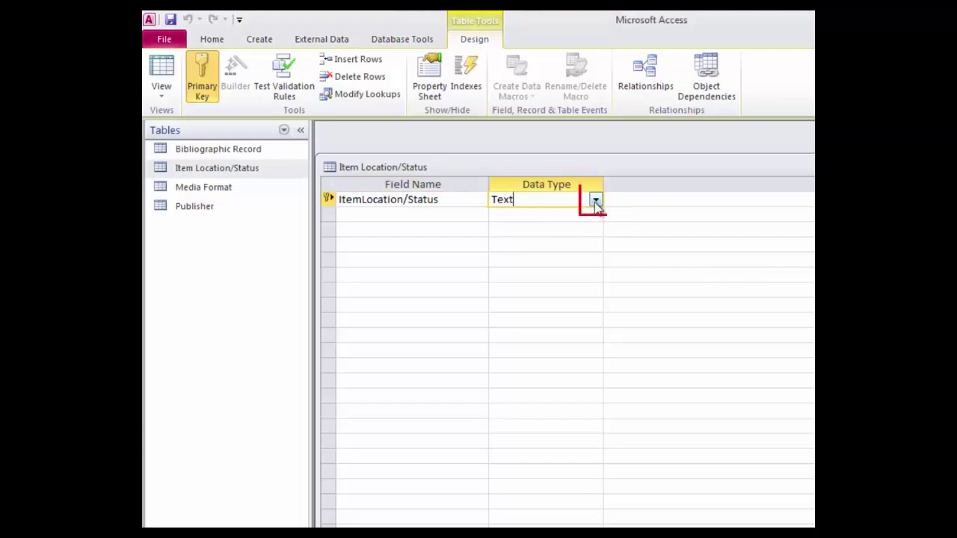
click(596, 201)
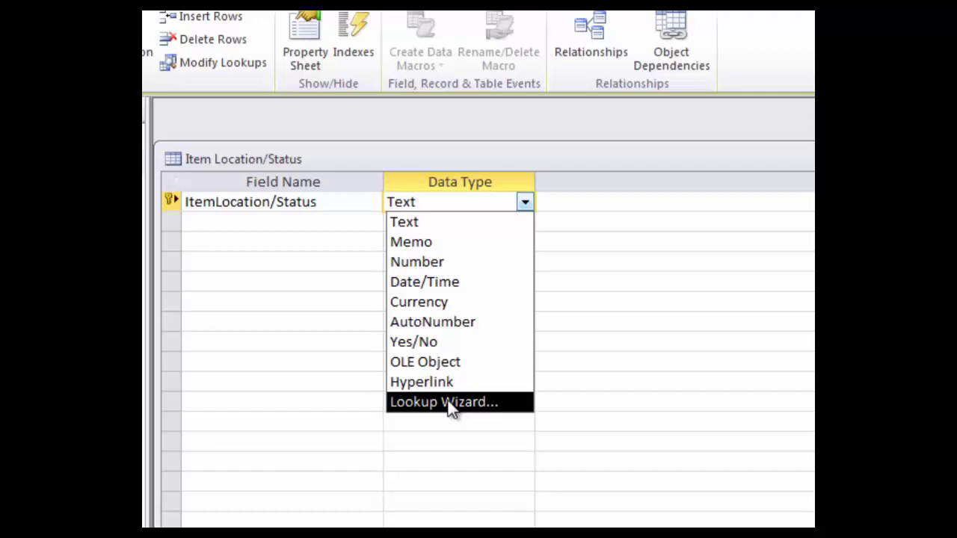
Close the data type list leaving ItemLocation/Status as Text, then reselect its Data Type cell
click(715, 207)
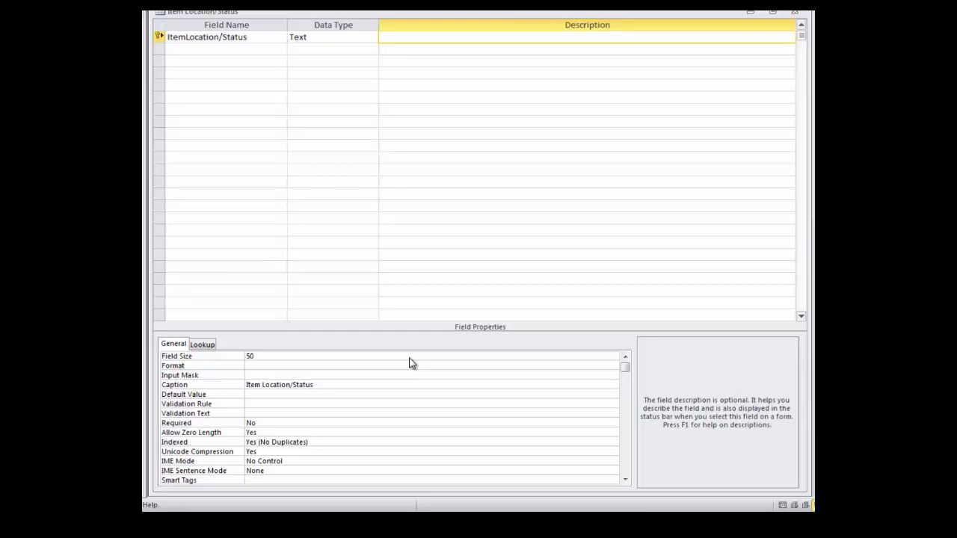
click(361, 36)
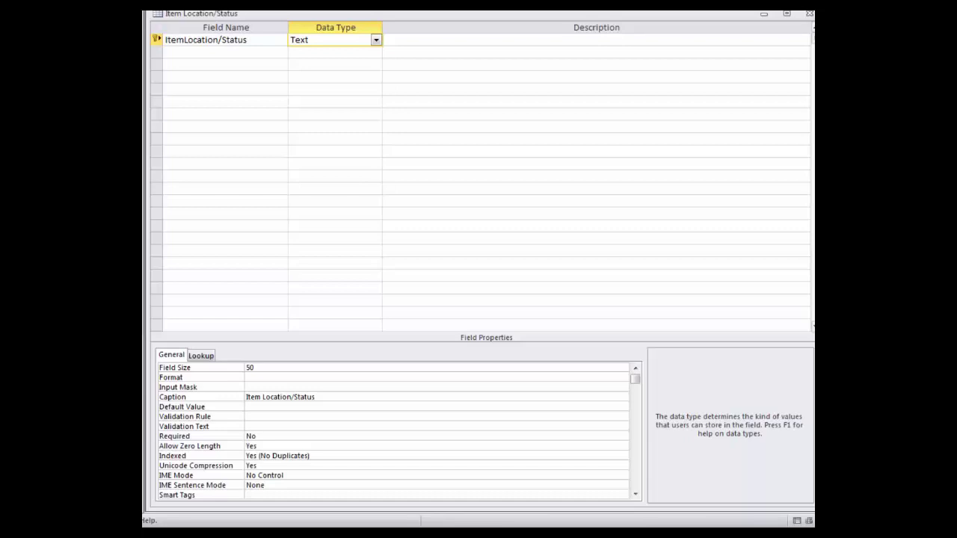
click(613, 388)
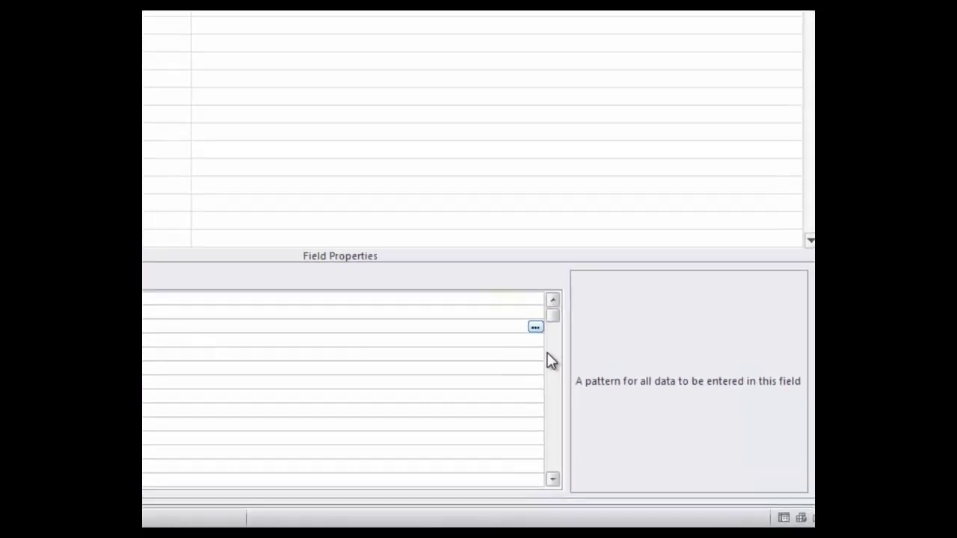
click(304, 134)
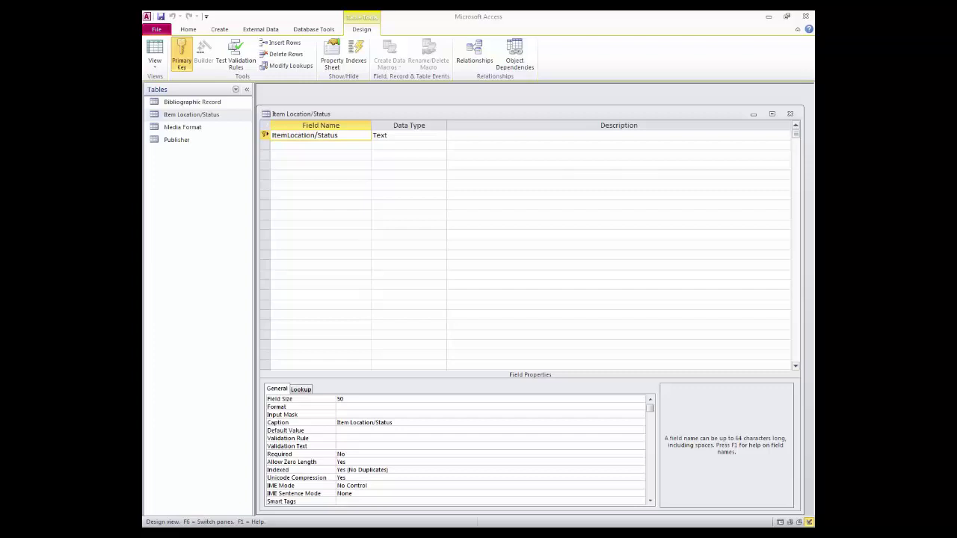
View the Item Location/Status records in Datasheet view, then close the table
click(683, 387)
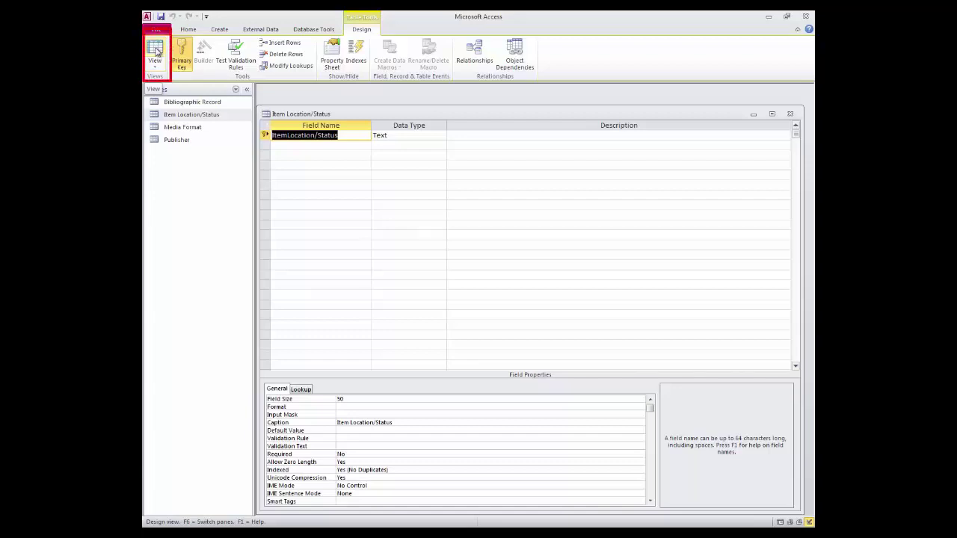
click(155, 51)
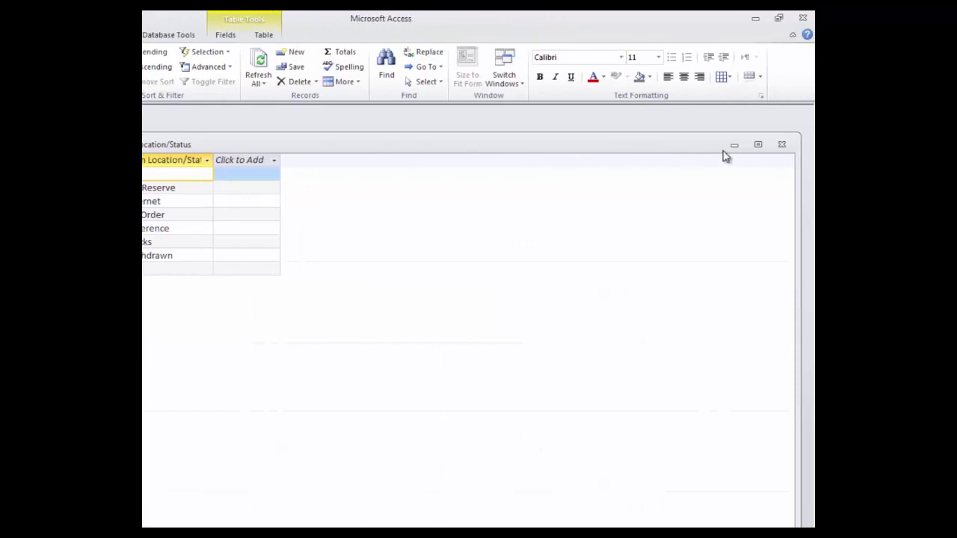
click(783, 146)
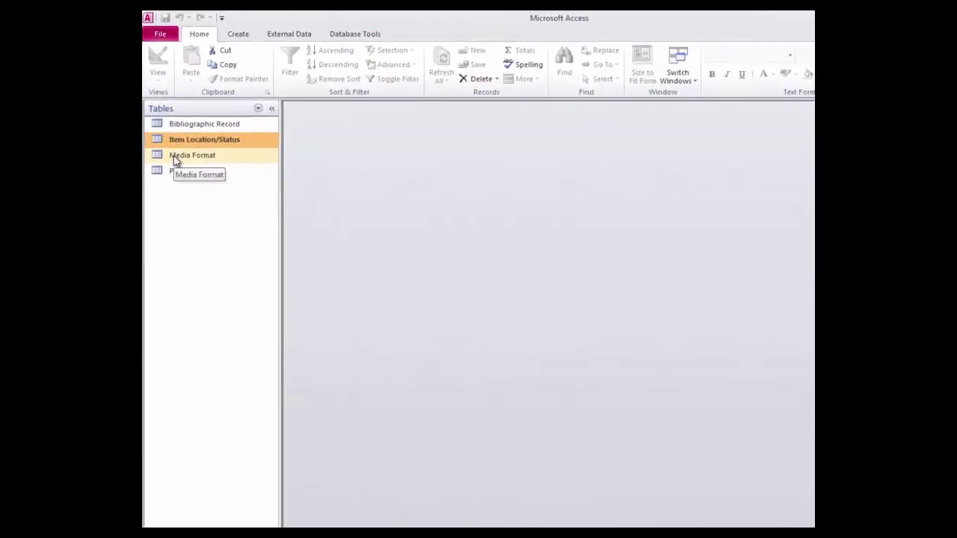
Open Media Format, review its field design and twelve formats, then close it
double_click(173, 150)
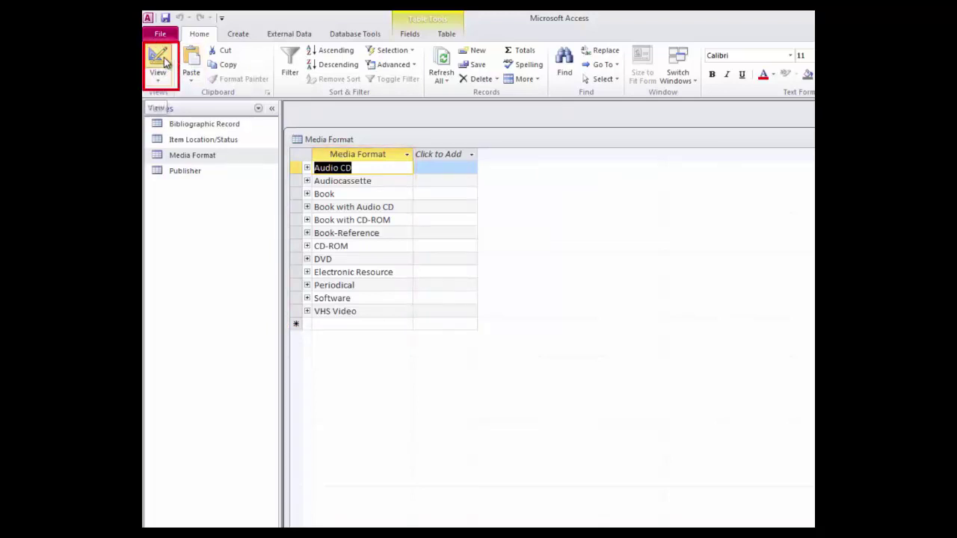
click(163, 63)
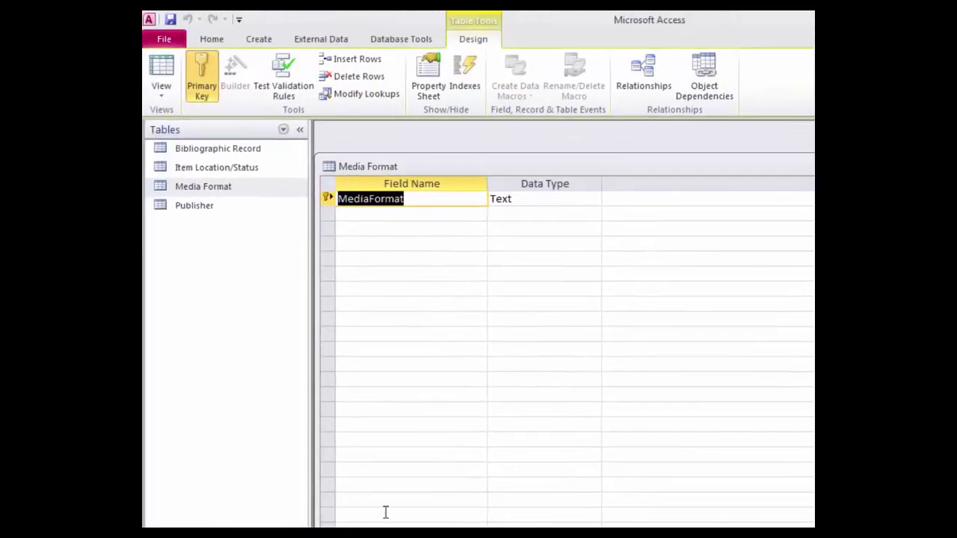
click(161, 75)
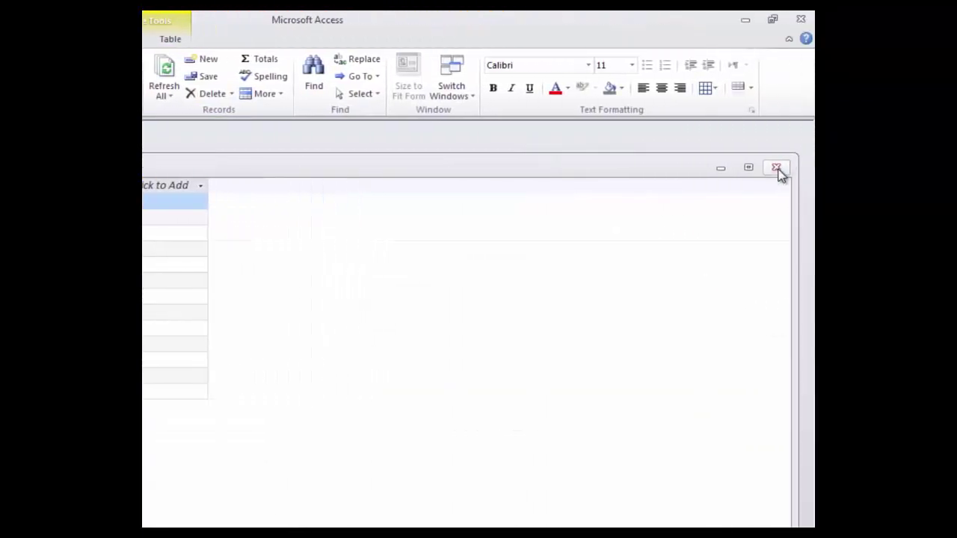
click(778, 169)
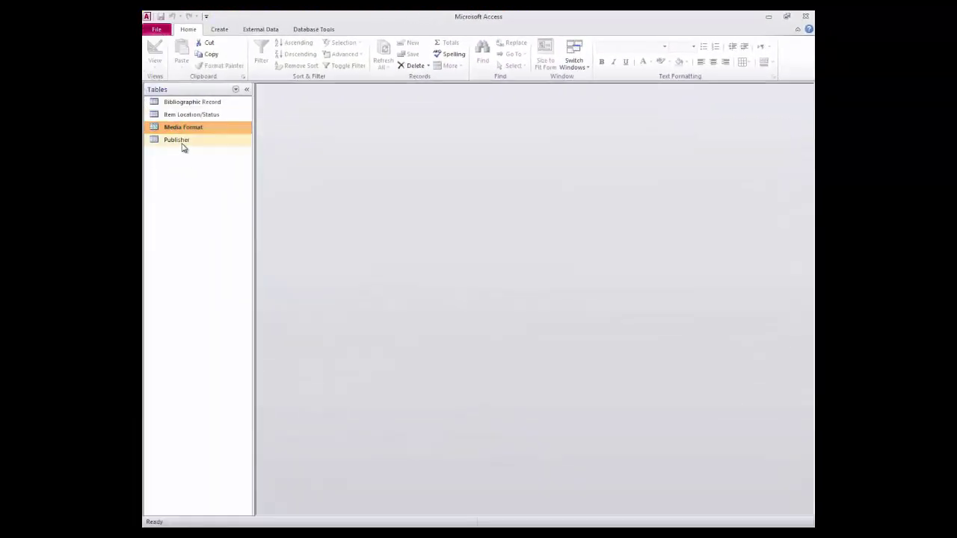
Open the Publisher table in Design view to see its four Text fields
double_click(182, 144)
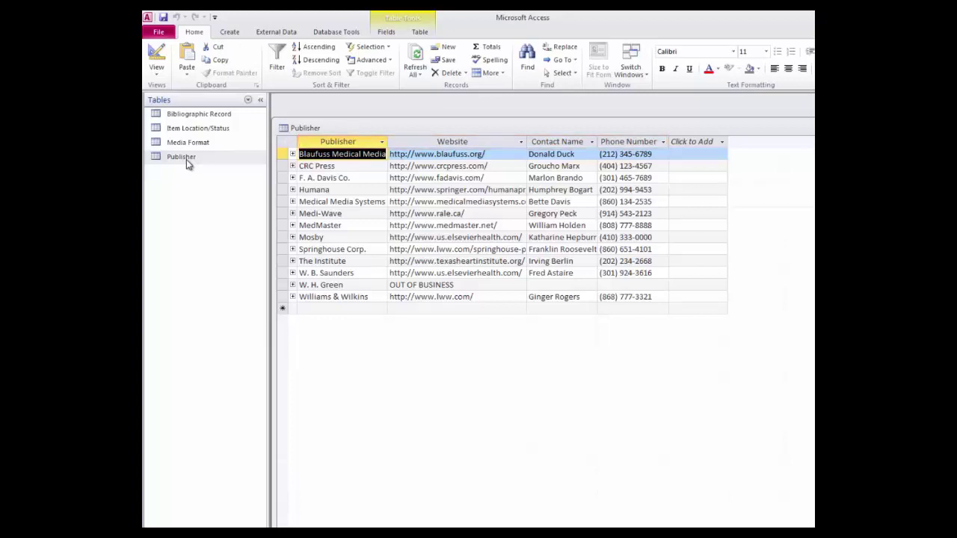
click(155, 54)
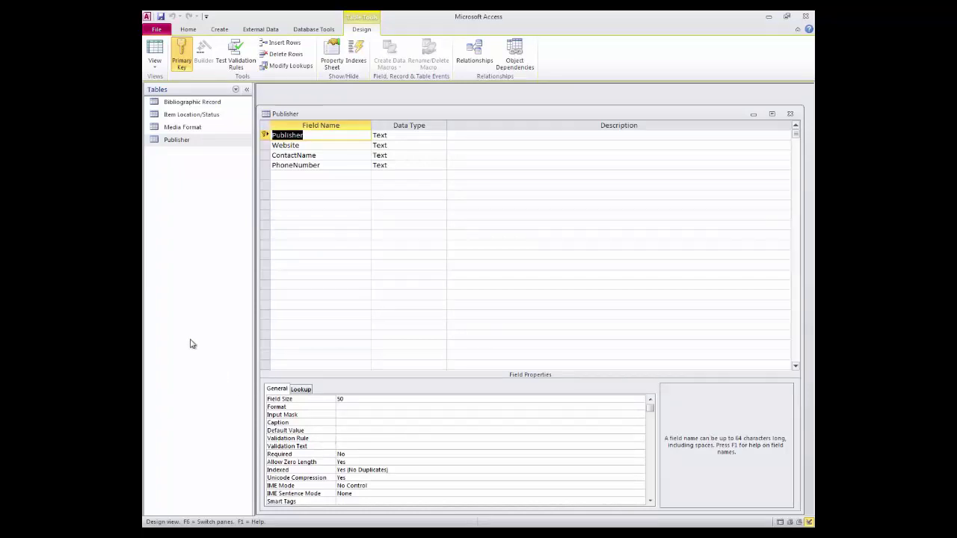
Review the Website, ContactName and PhoneNumber field properties, then place the cursor in PhoneNumber's Input Mask box
click(333, 146)
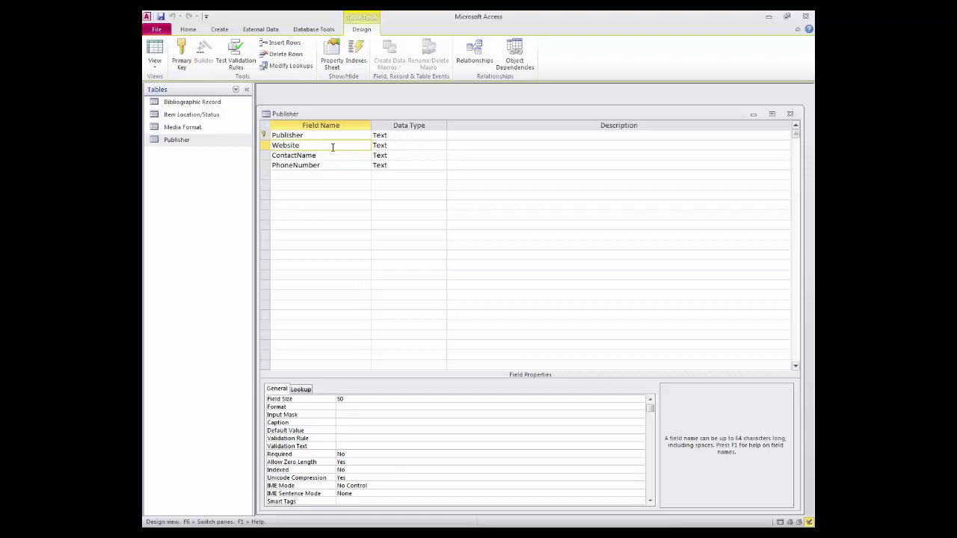
click(300, 154)
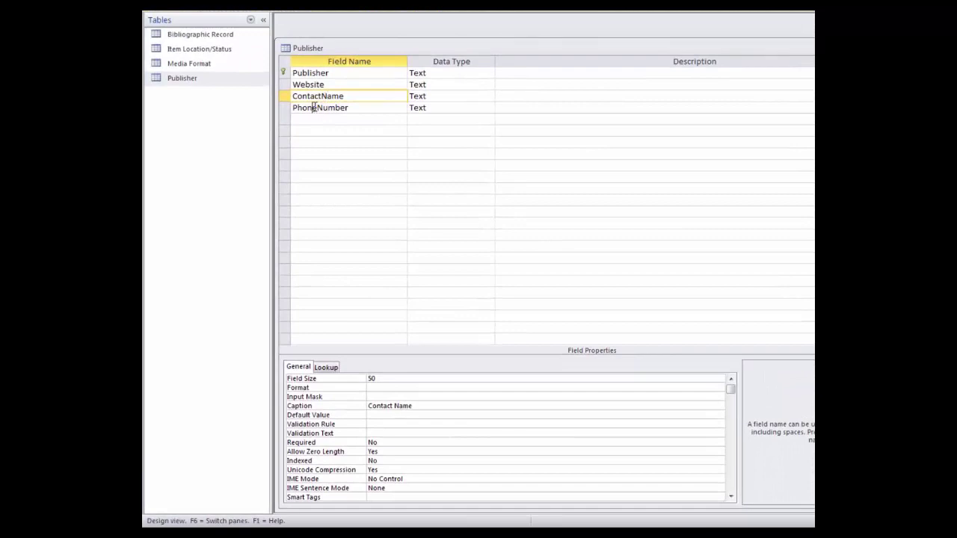
click(314, 108)
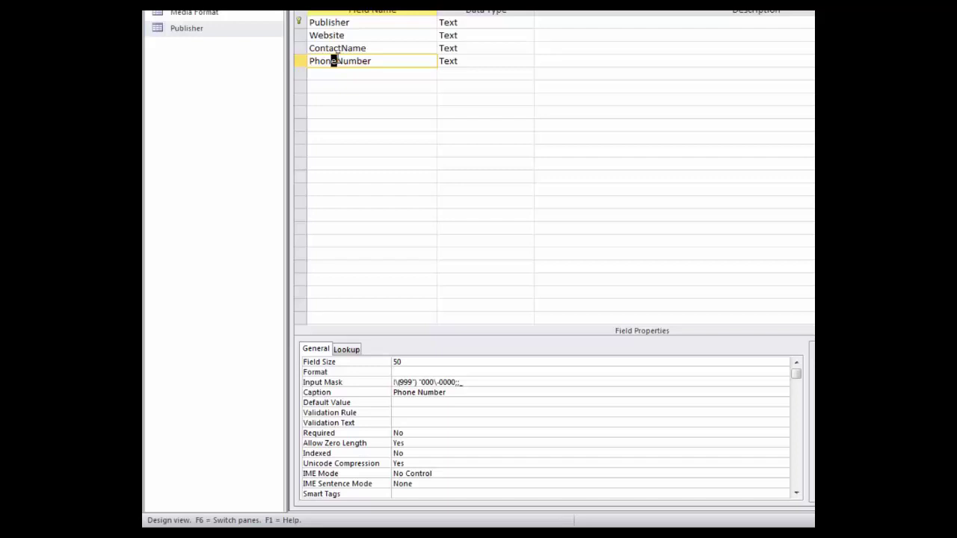
click(423, 382)
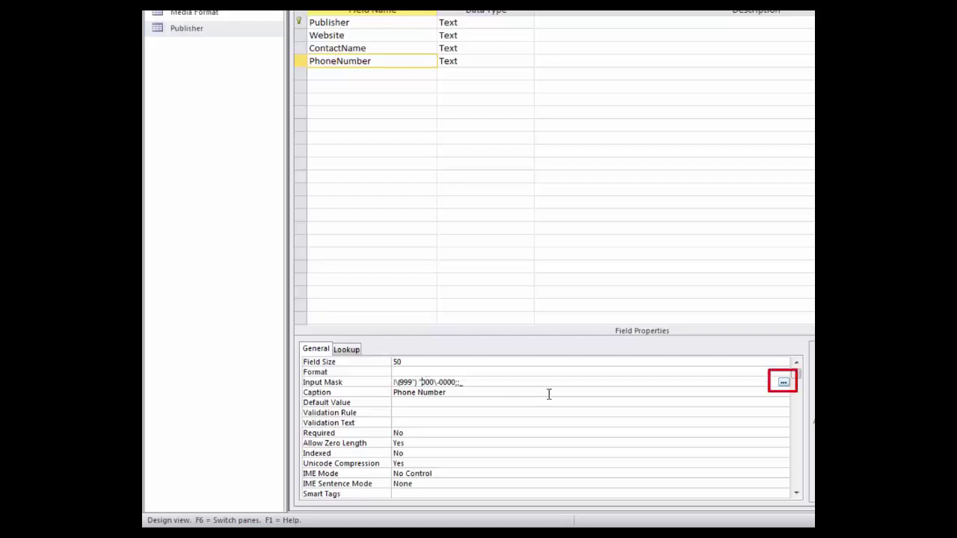
click(784, 382)
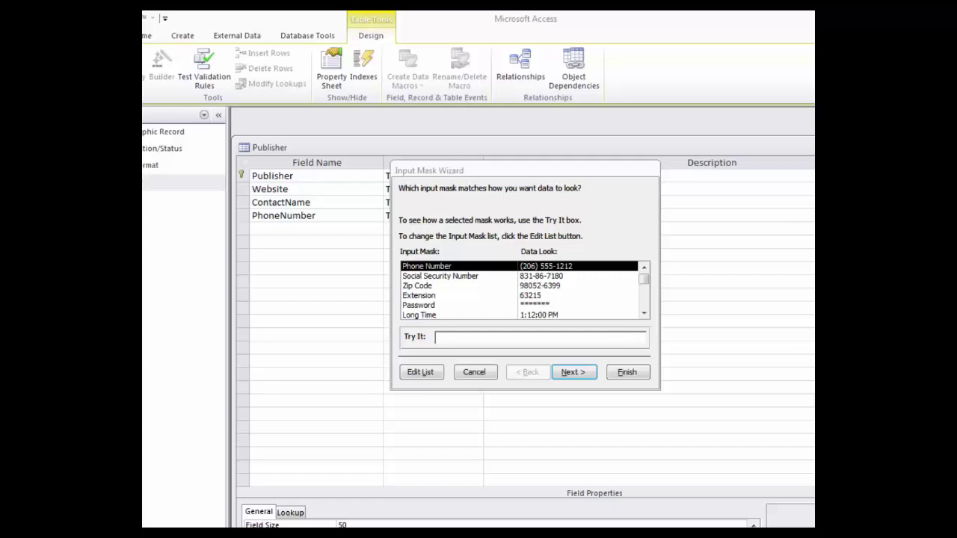
click(565, 374)
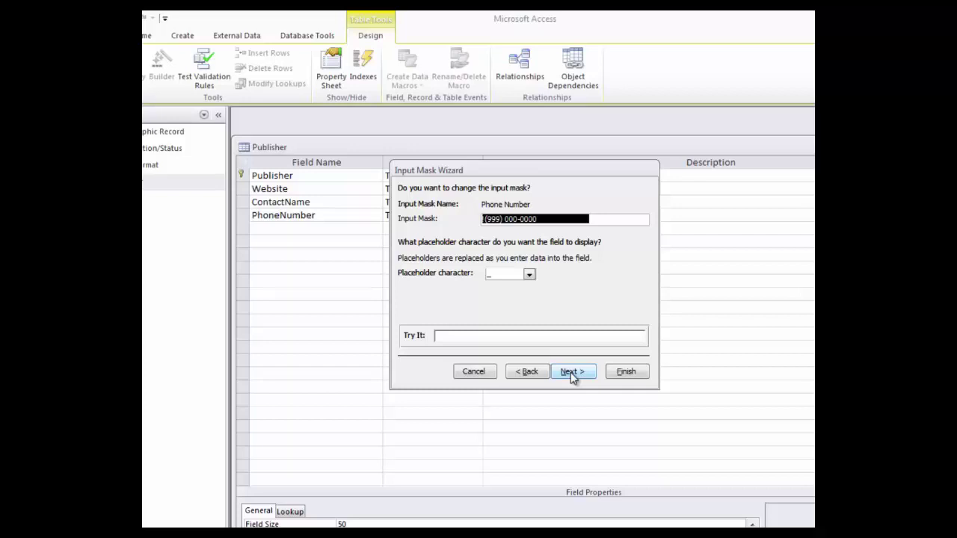
click(571, 372)
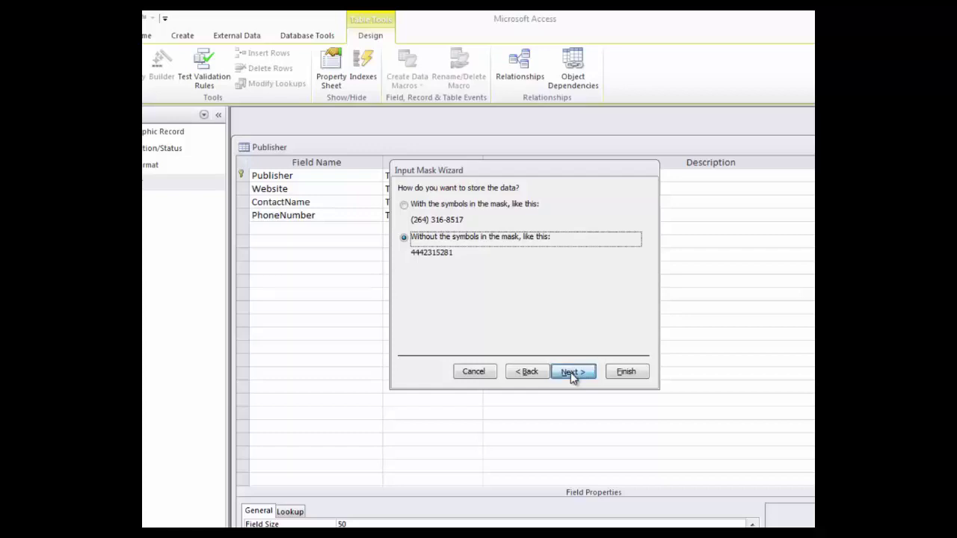
click(570, 372)
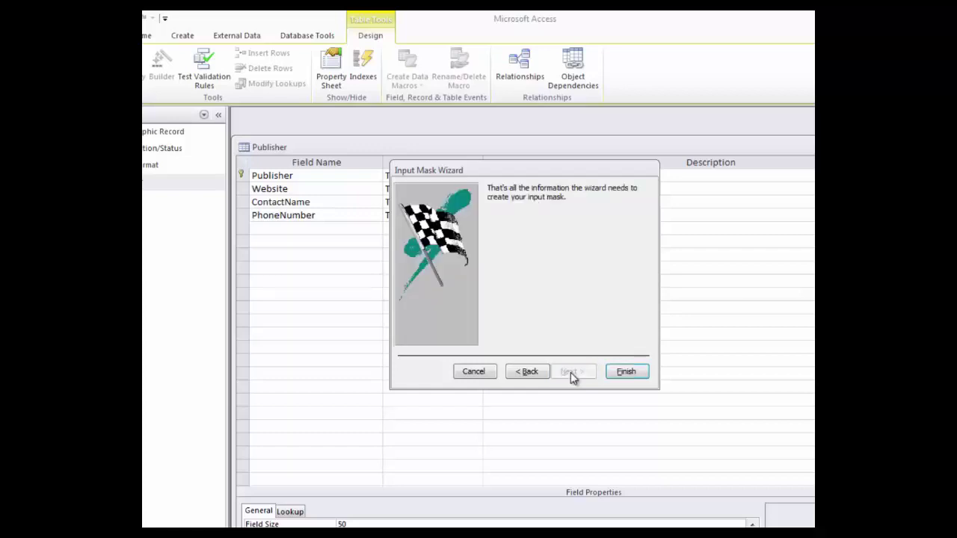
click(619, 374)
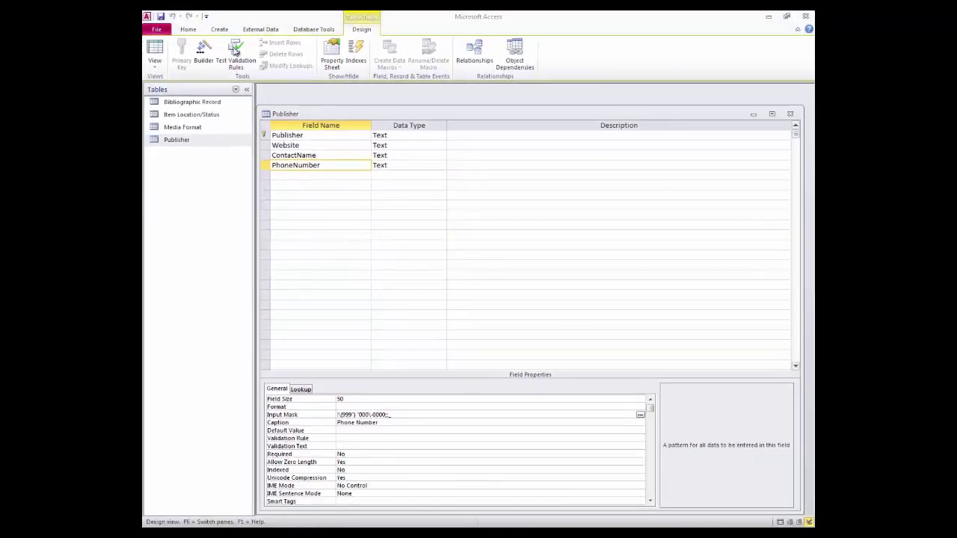
Switch the Publisher table to Datasheet view, bringing up the save-first prompt
click(158, 51)
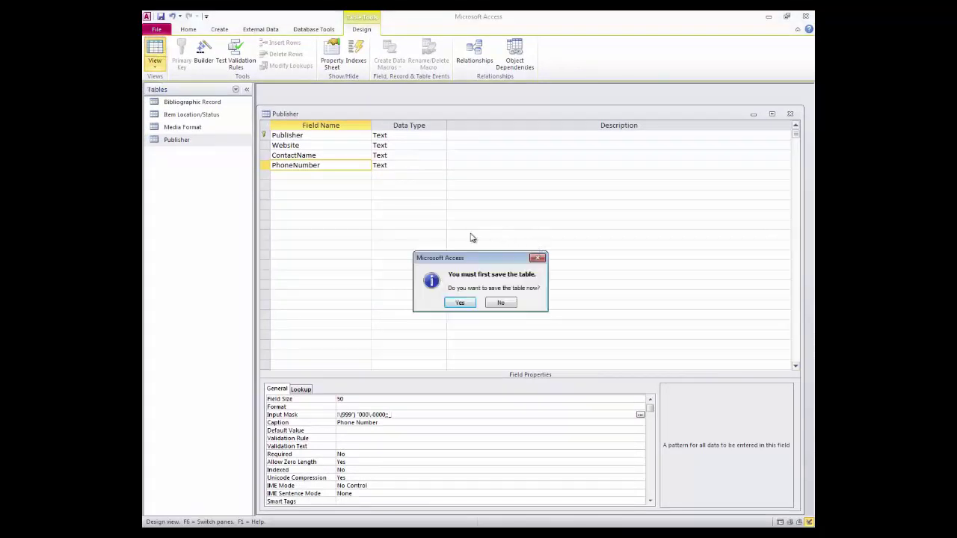
Confirm saving the Publisher design and show its 13 records in Datasheet view
click(459, 303)
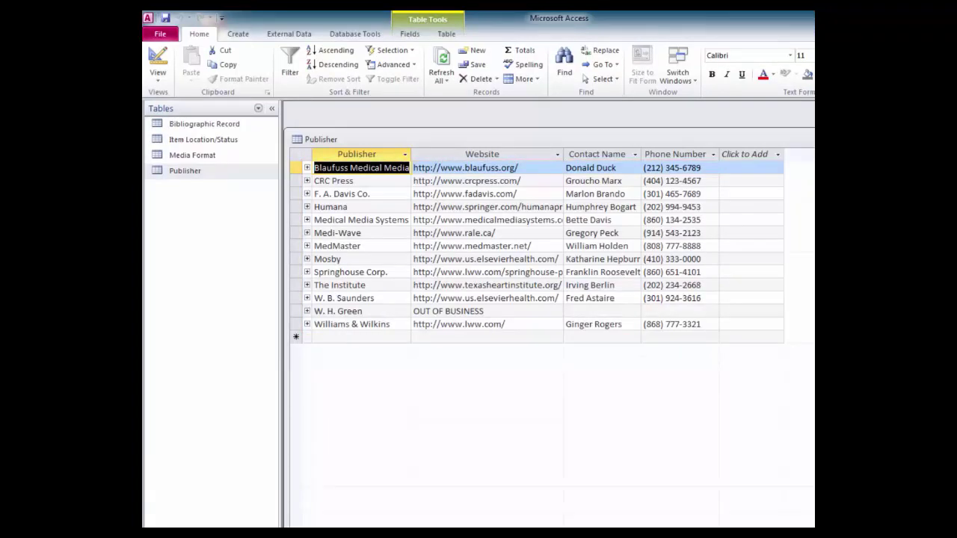
click(334, 338)
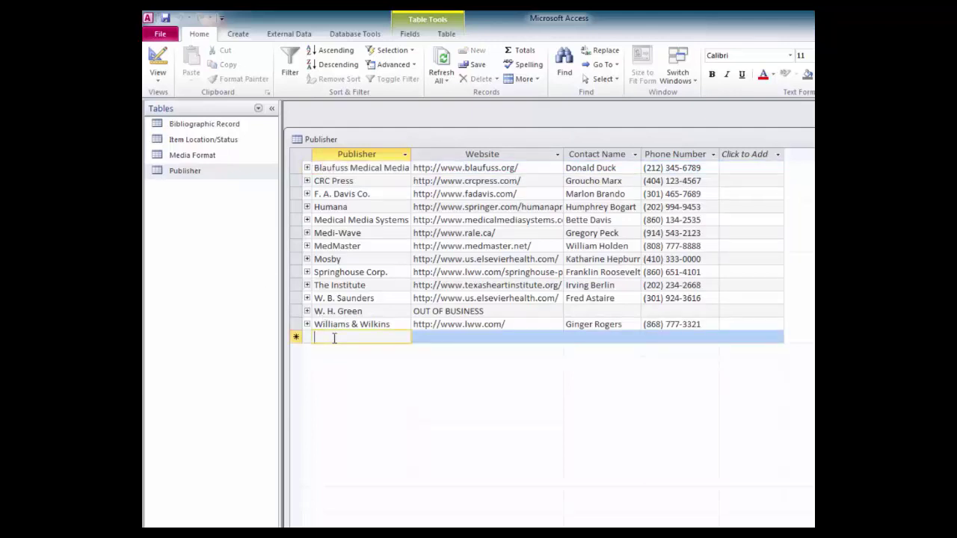
text(Acme Publ)
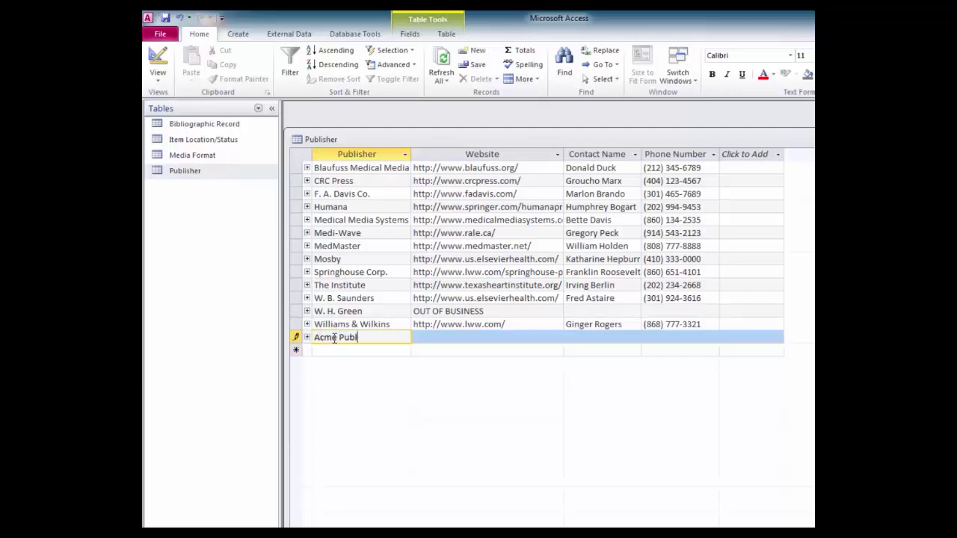
text(ishing Co.)
key(Tab)
text(www.acmepub.com)
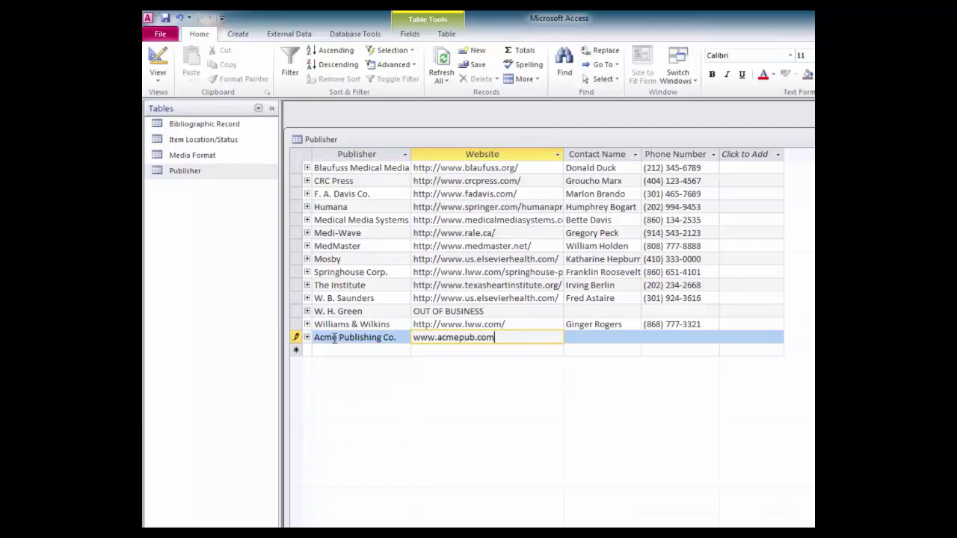
key(Tab)
text(Felix the Cat)
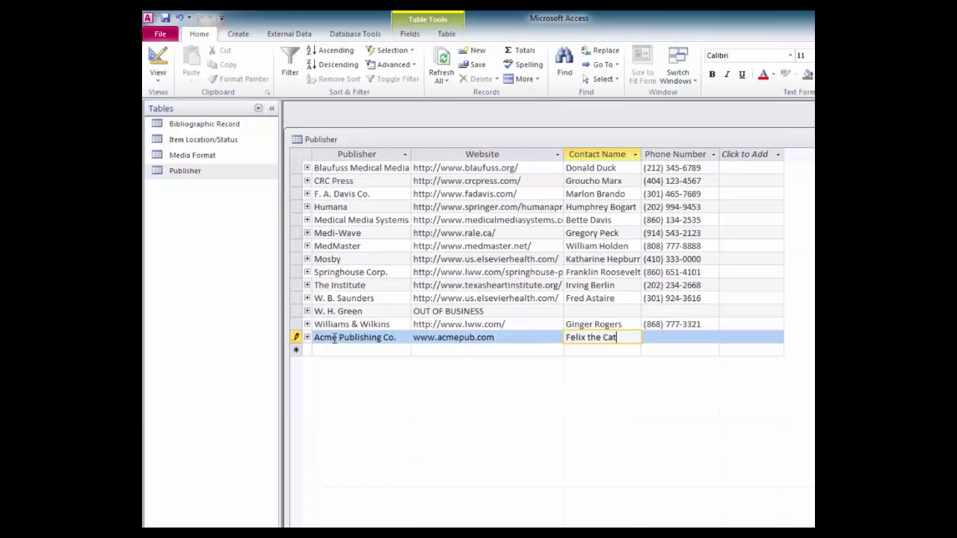
key(Tab)
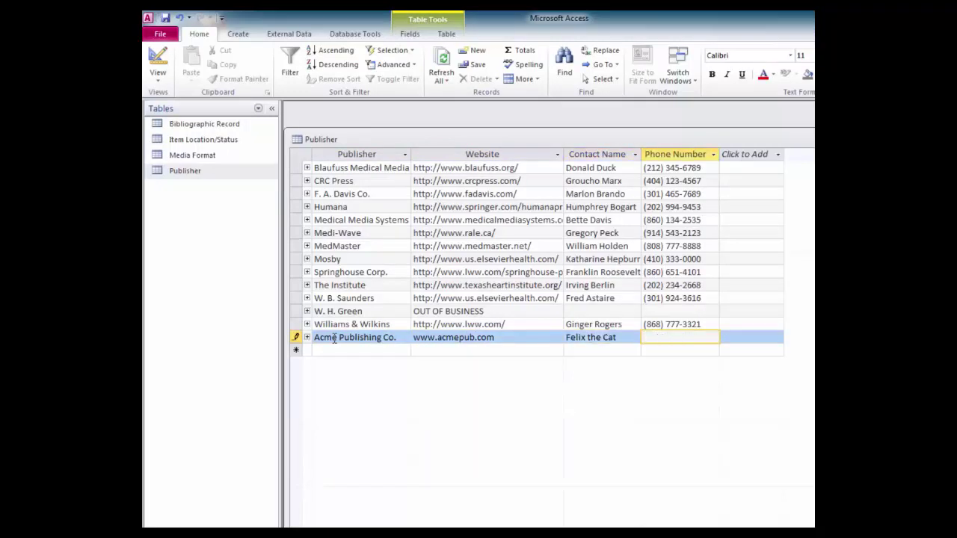
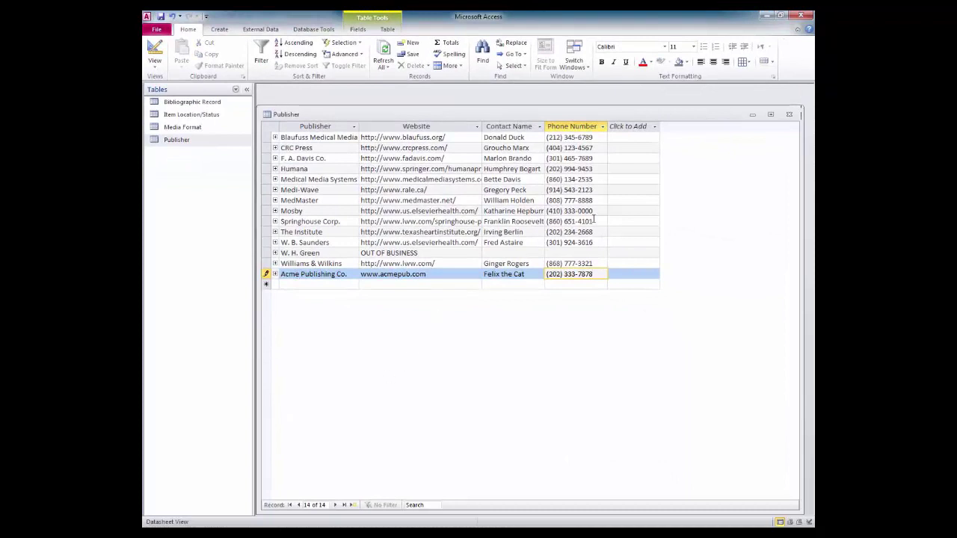
Close and reopen the Publisher table so Acme Publishing Co. is stored and listed first
click(791, 116)
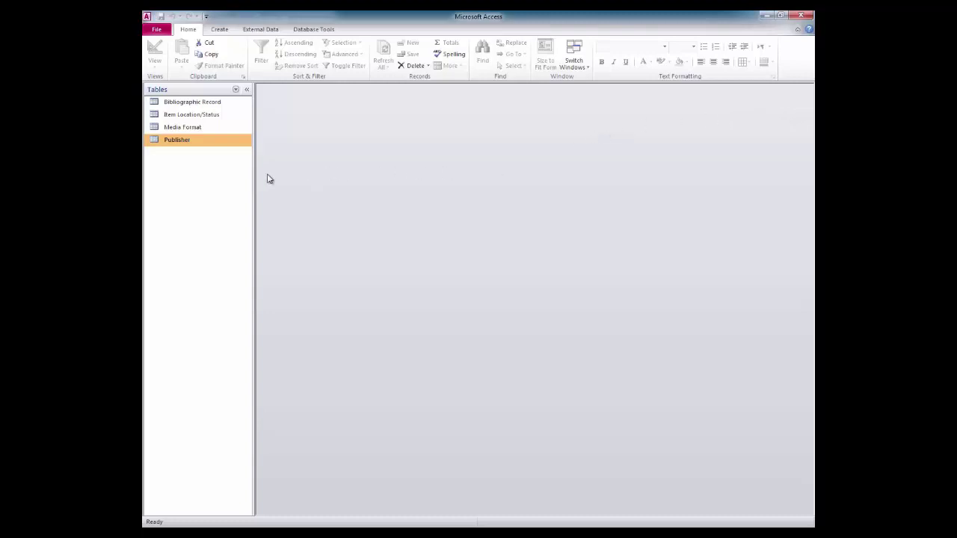
double_click(172, 142)
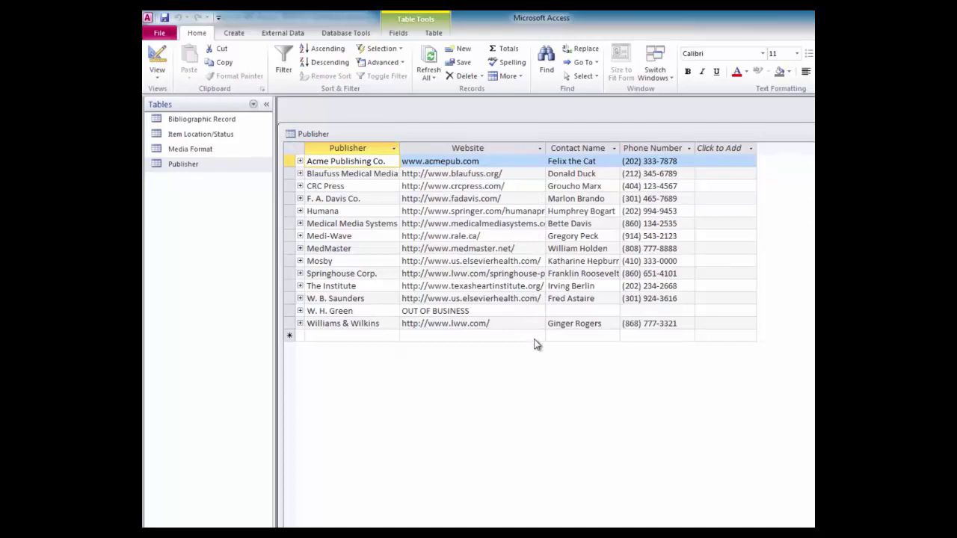
Drag the Website column wider and auto-fit Contact Name to its longest name
click(546, 148)
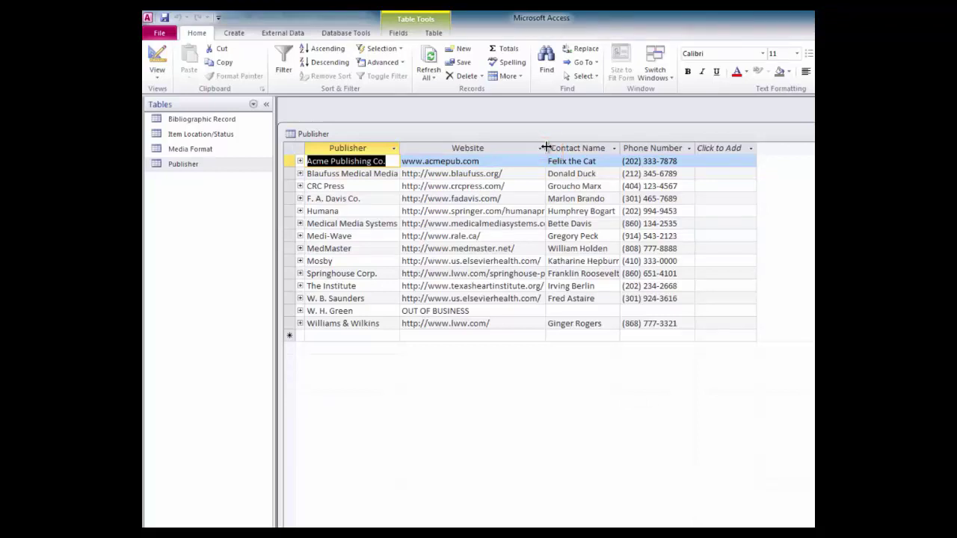
drag(546, 147, 588, 148)
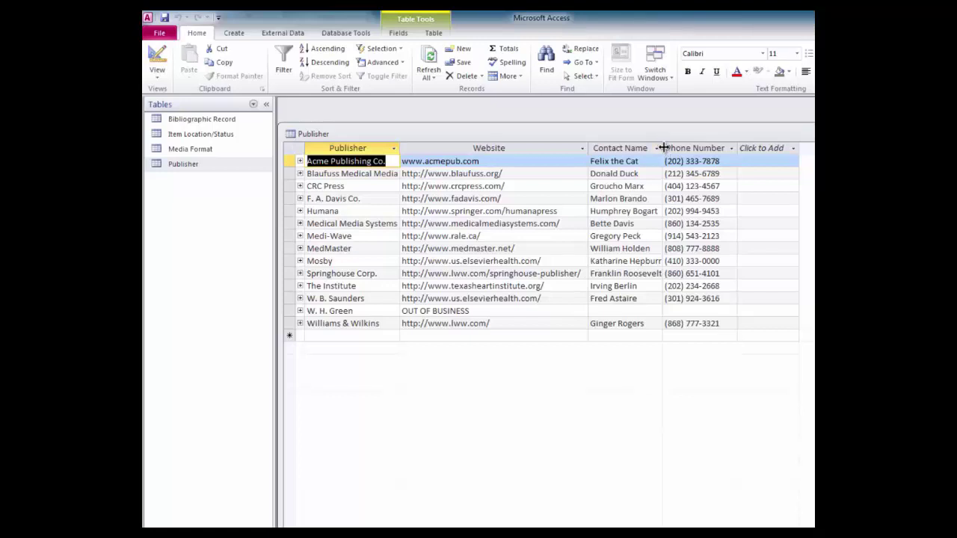
double_click(662, 147)
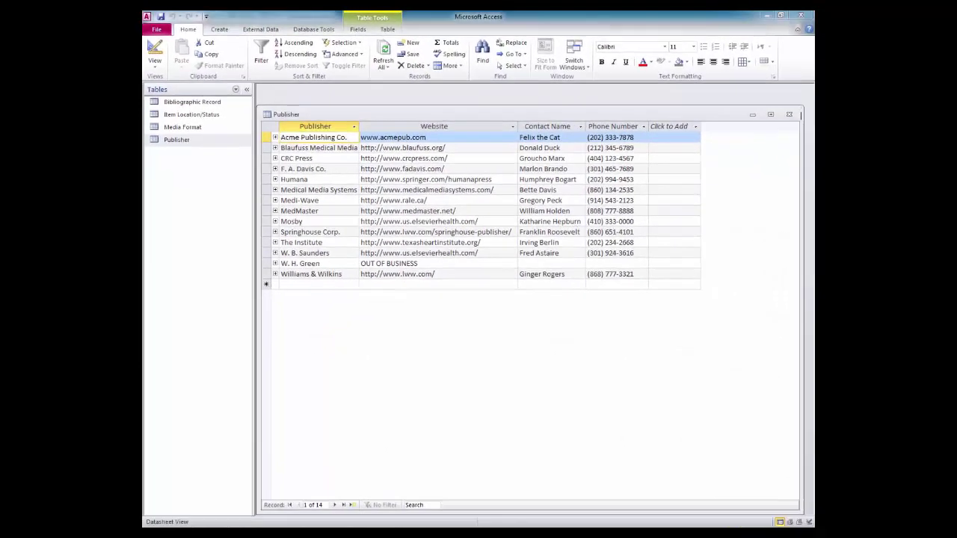
Close the Publisher table, saving the widened column layout
click(789, 113)
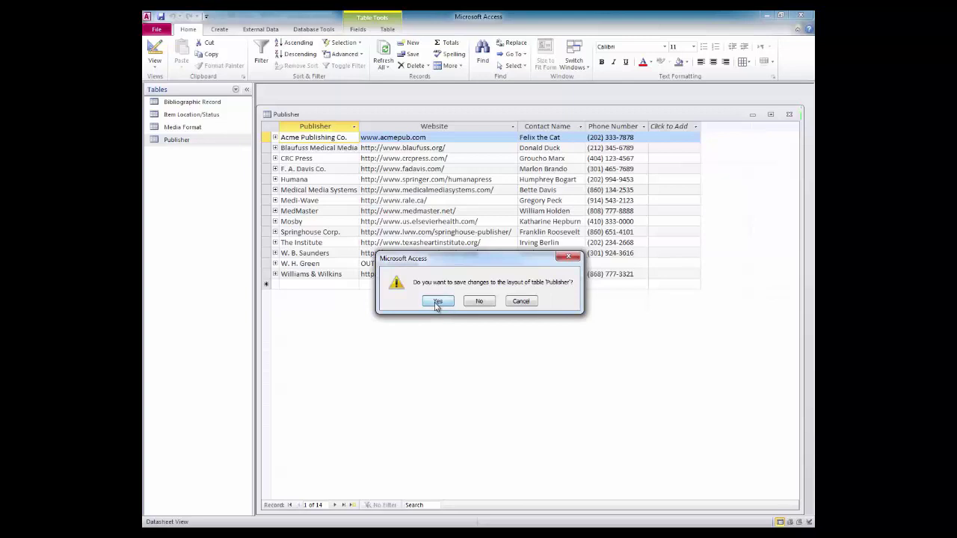
click(438, 302)
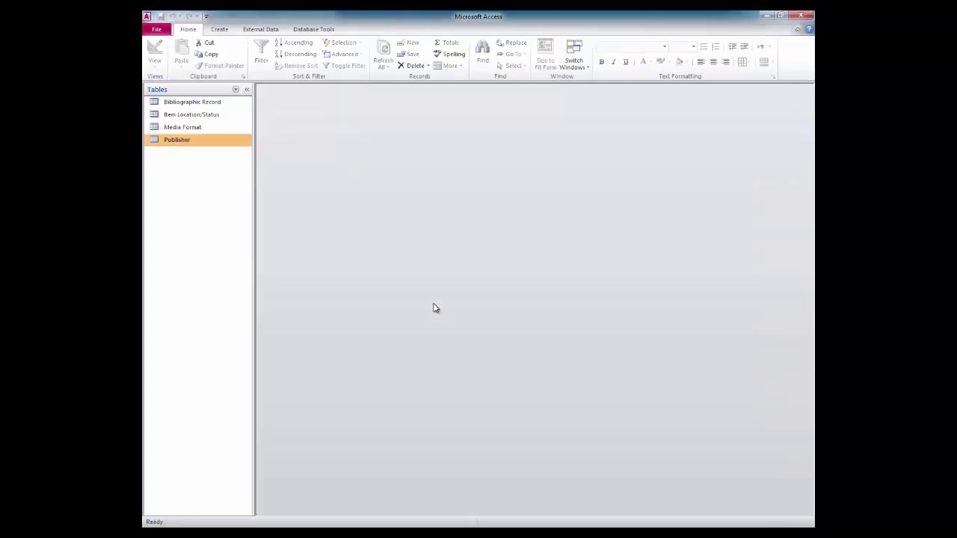
Open the Bibliographic Record table and drag the Item ID column wider to show its full heading
double_click(197, 105)
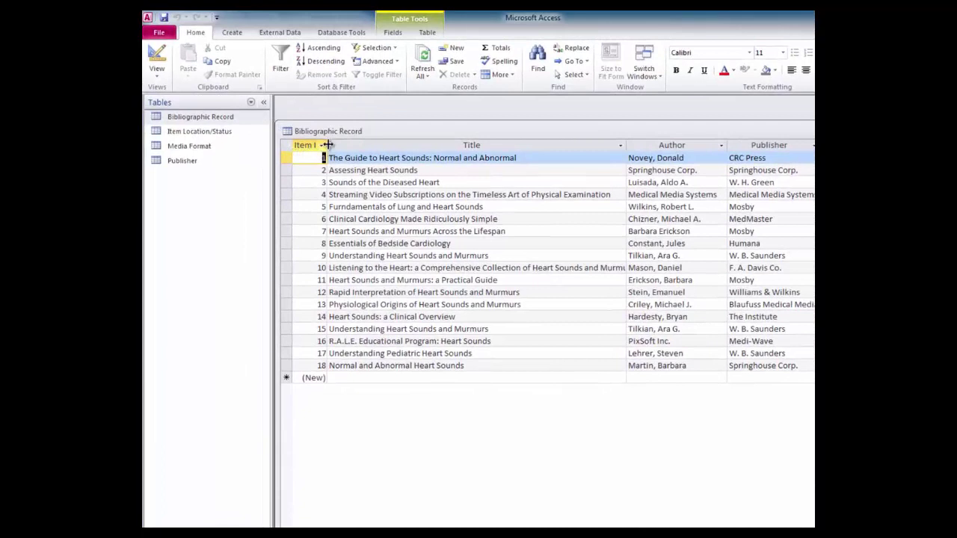
drag(324, 145, 349, 146)
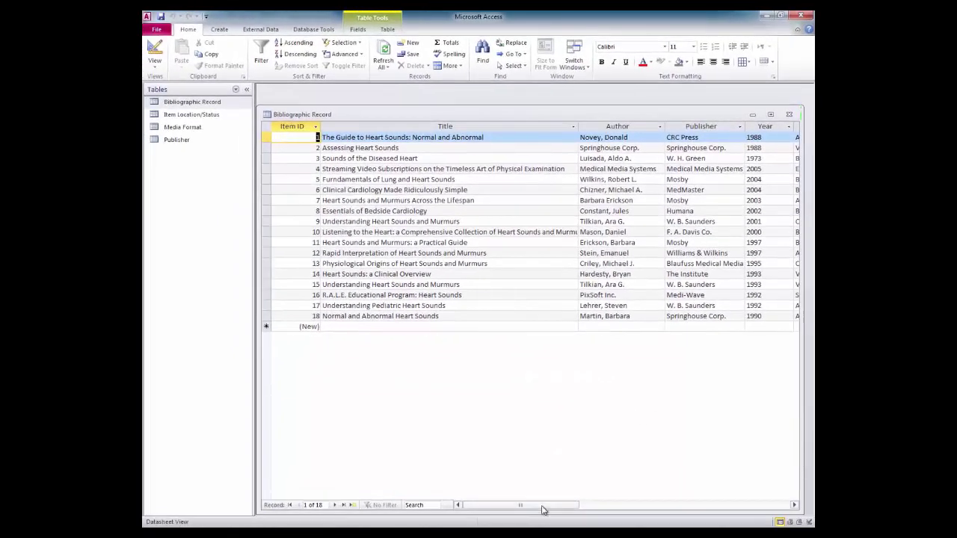
Move to a new blank record below record 18, positioned in its Item ID field
drag(544, 508, 612, 516)
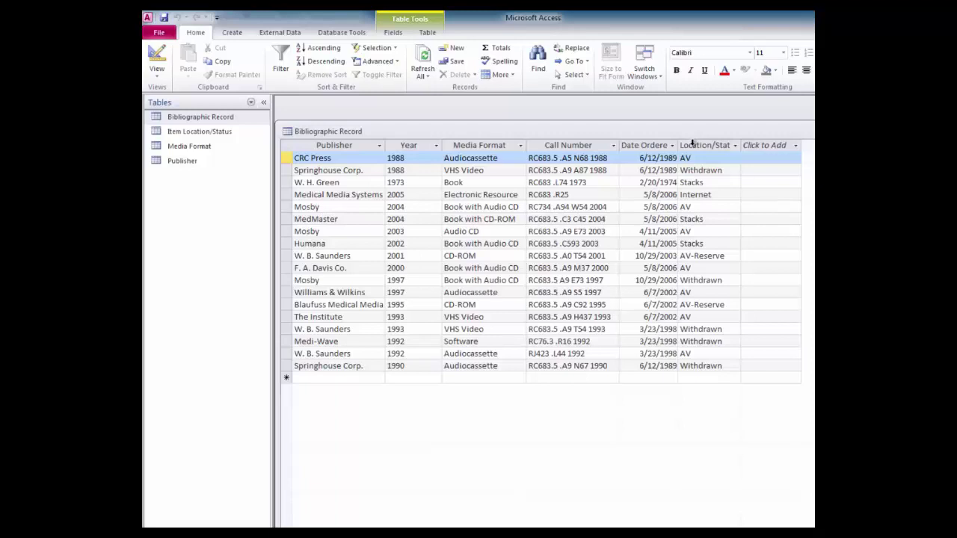
key(ctrl+plus)
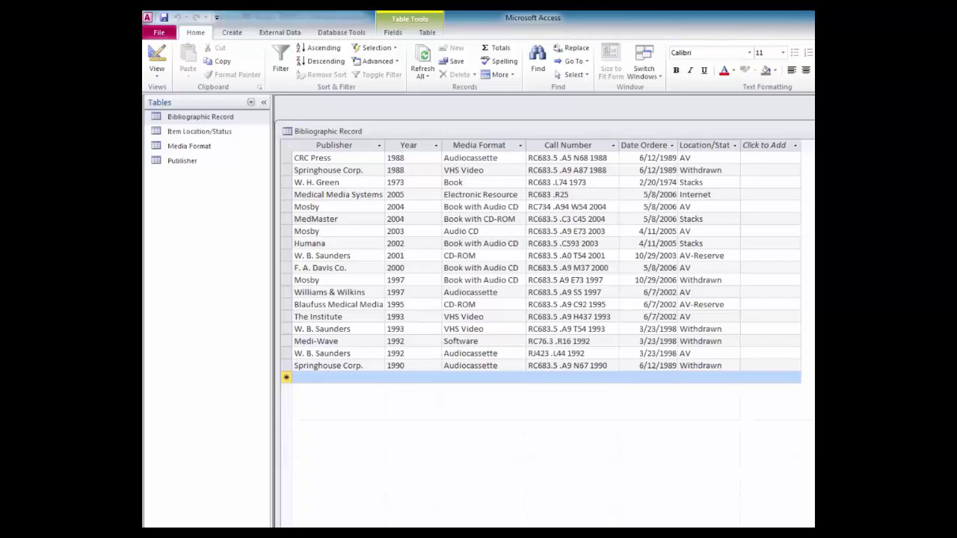
key(Home)
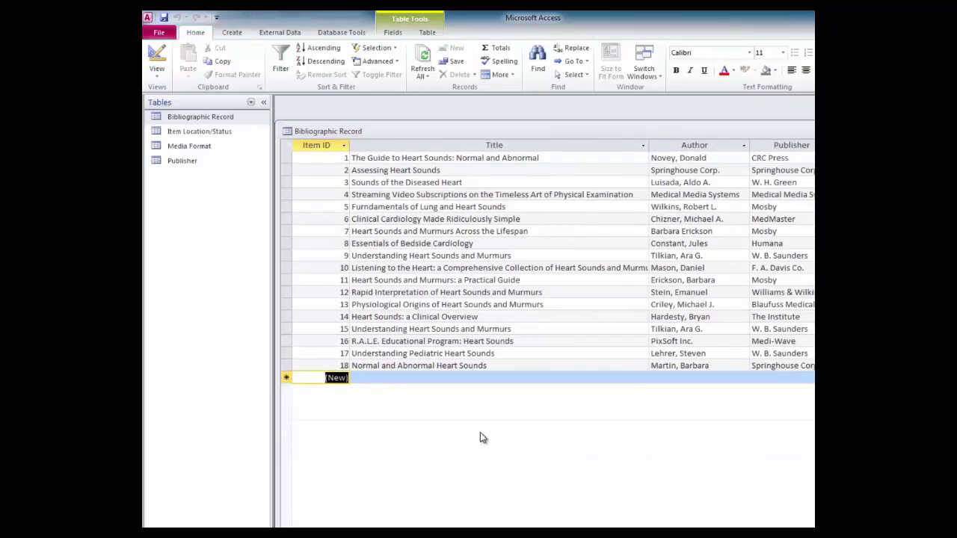
Enter the title 'Heart Sounds and You' and the author's name in the new record
click(385, 378)
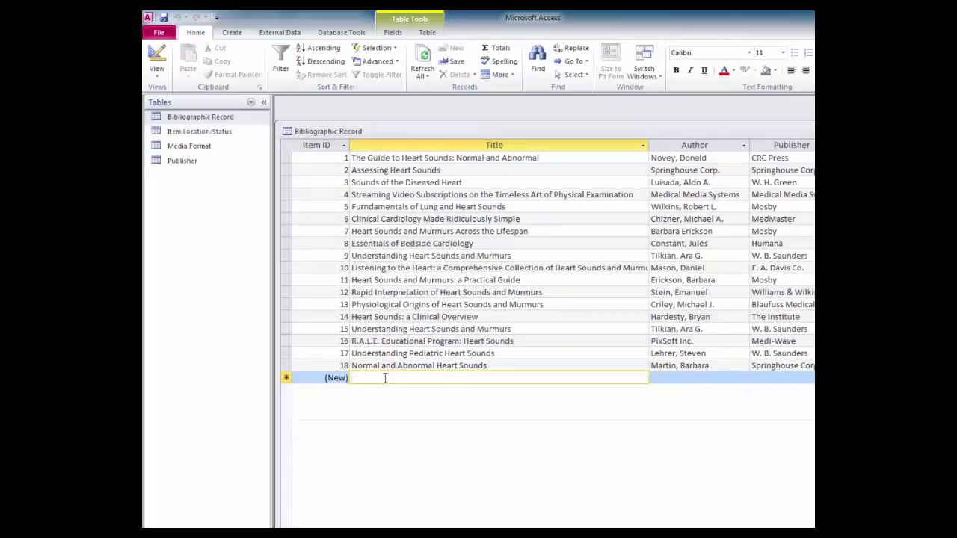
text(Heart Sounds and Y)
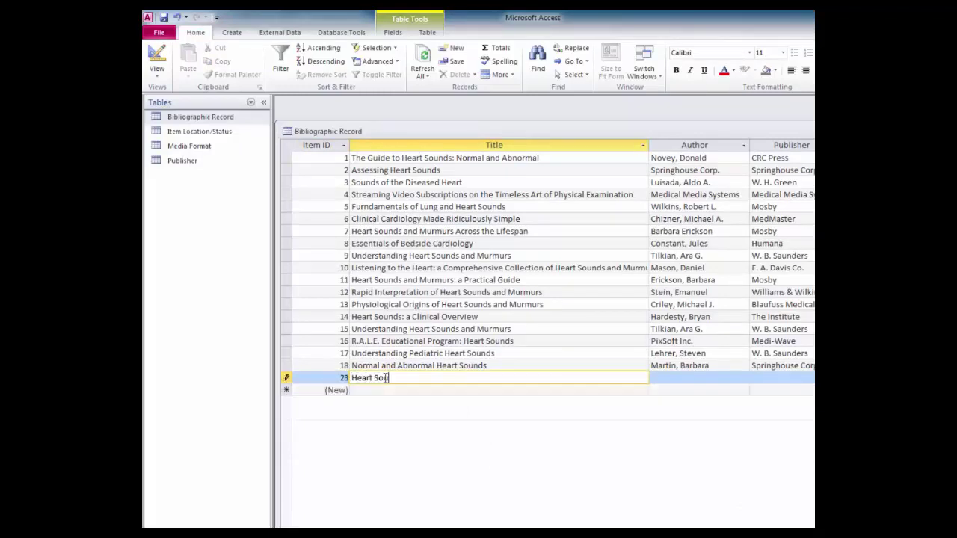
text(ou)
key(Tab)
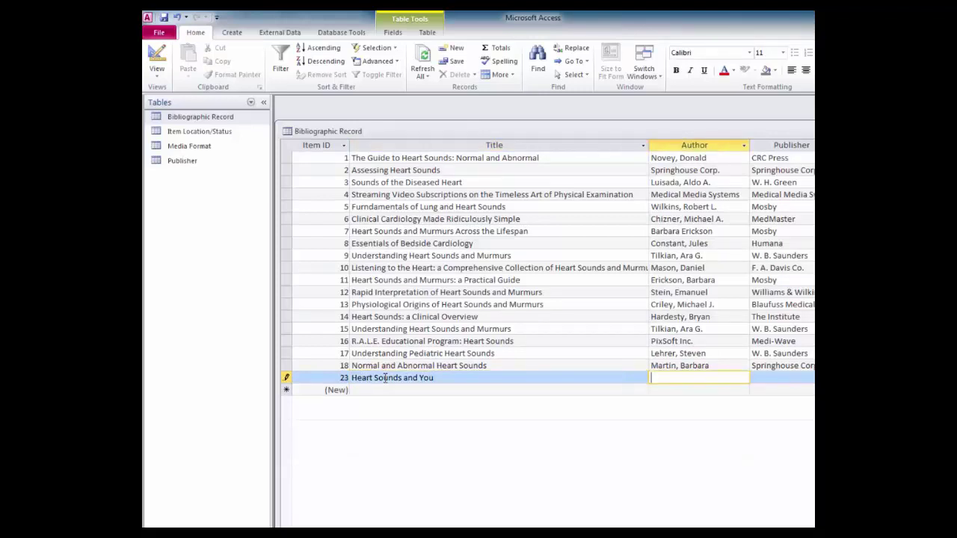
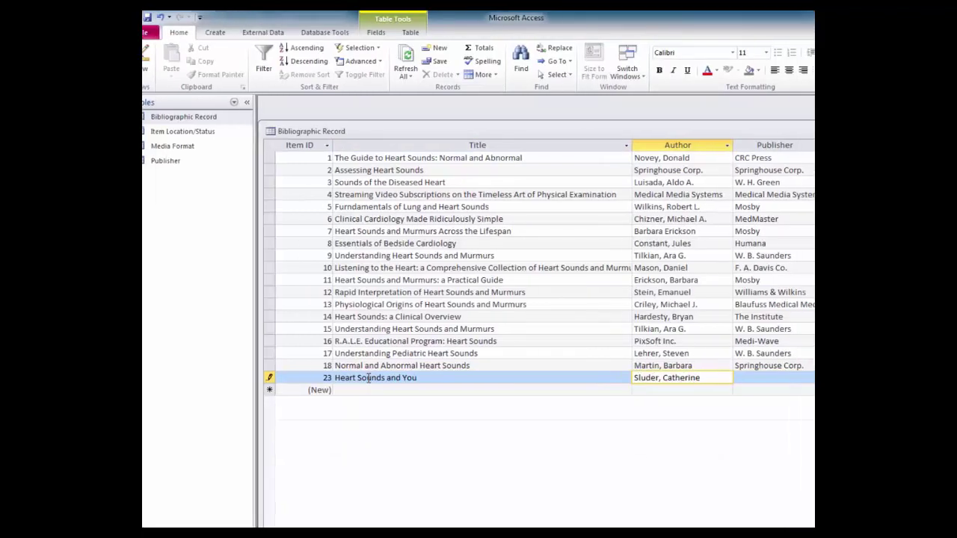
key(Tab)
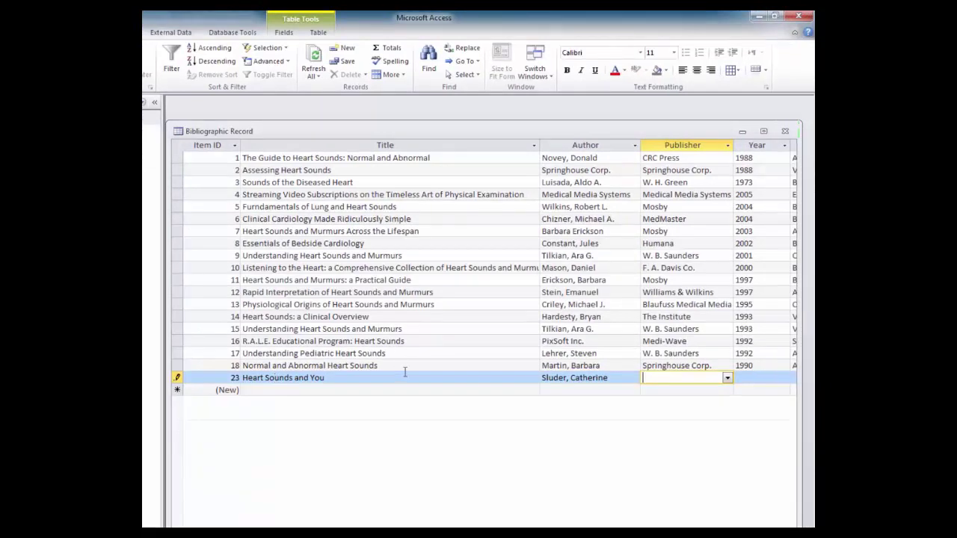
Choose Acme Publishing Co. from the Publisher list and enter 2013 as the Year
click(729, 381)
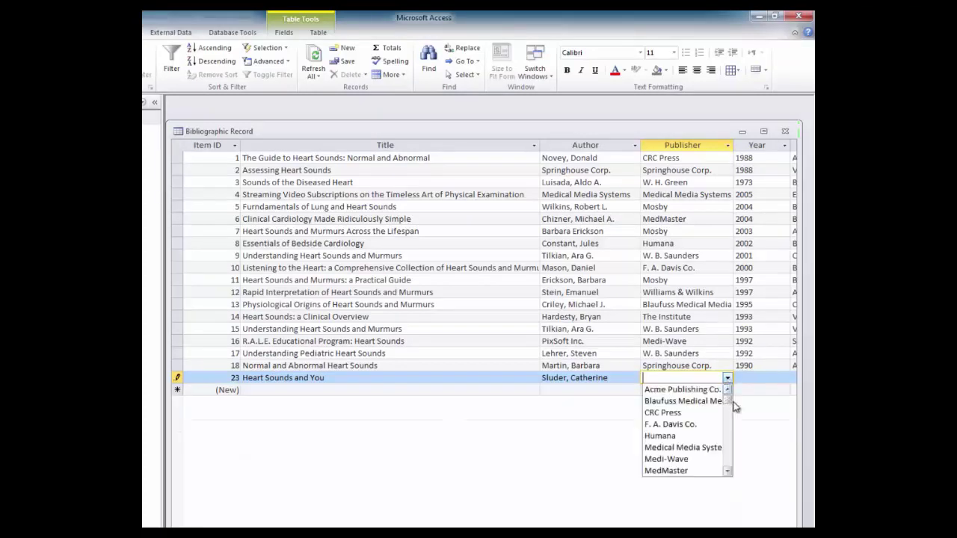
click(725, 466)
drag(725, 469, 726, 395)
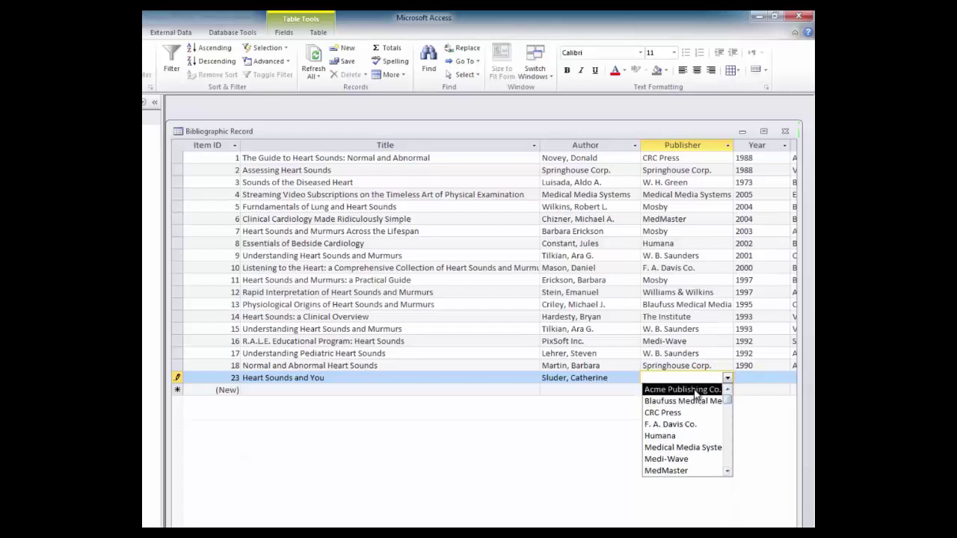
click(696, 389)
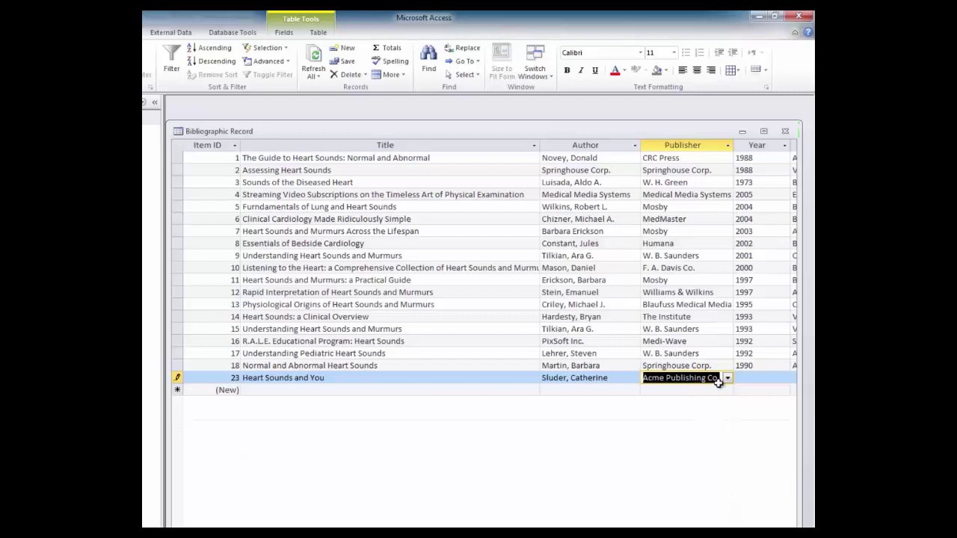
click(747, 378)
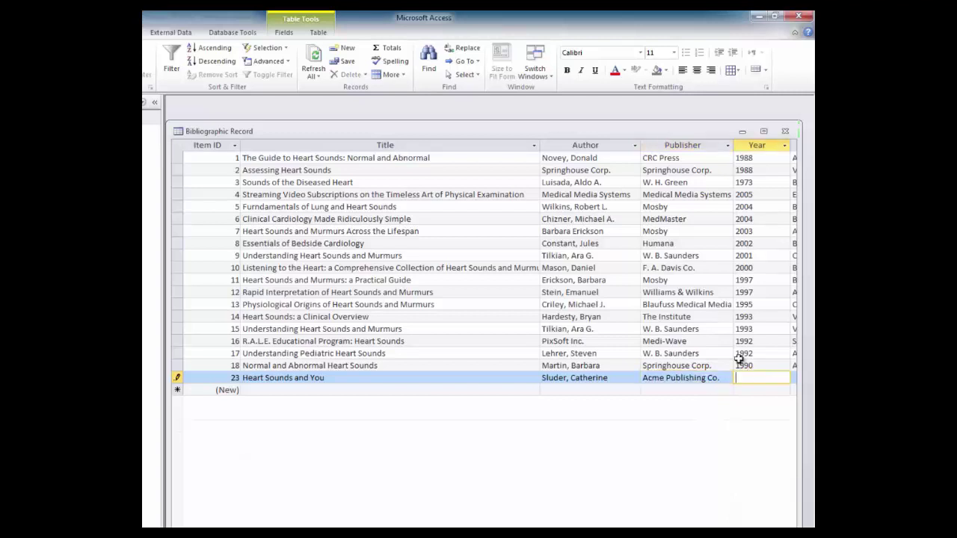
text(2013)
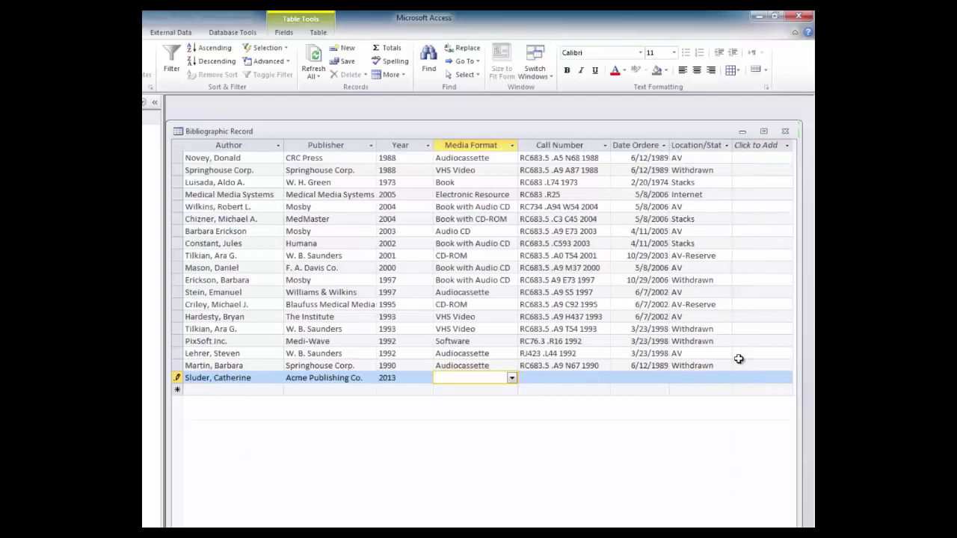
Set the media format to DVD and the call number to RC683.5 .S8 N43 2013
click(511, 380)
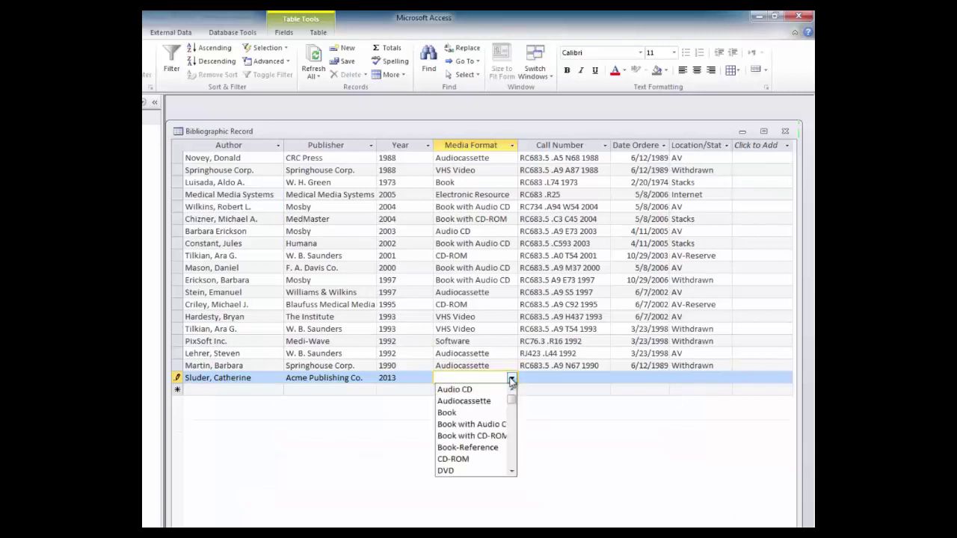
click(493, 471)
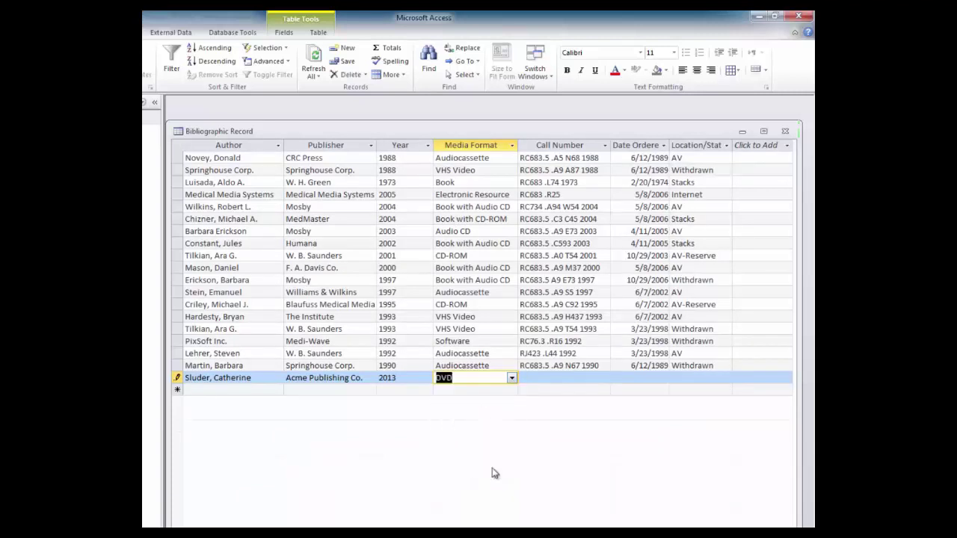
click(545, 378)
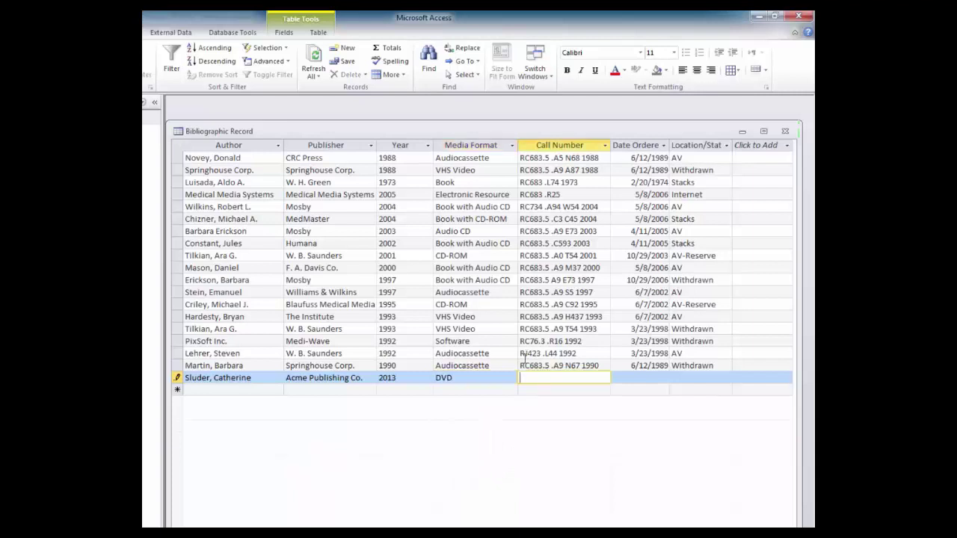
text(RC683.5 .S8 N43 2013)
Enter order date 1/14/2014 and set Location/Status to AV
key(Tab)
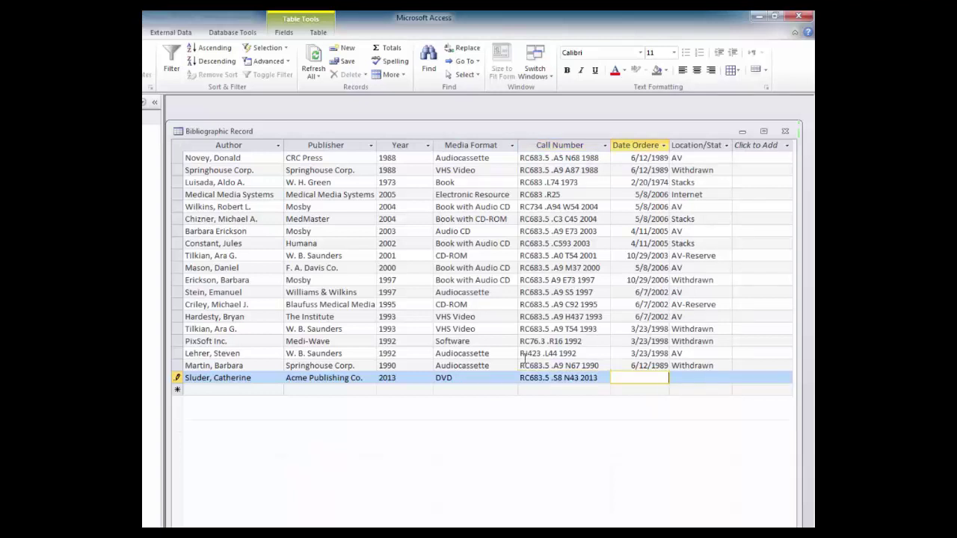
text(1/14/2014)
key(Tab)
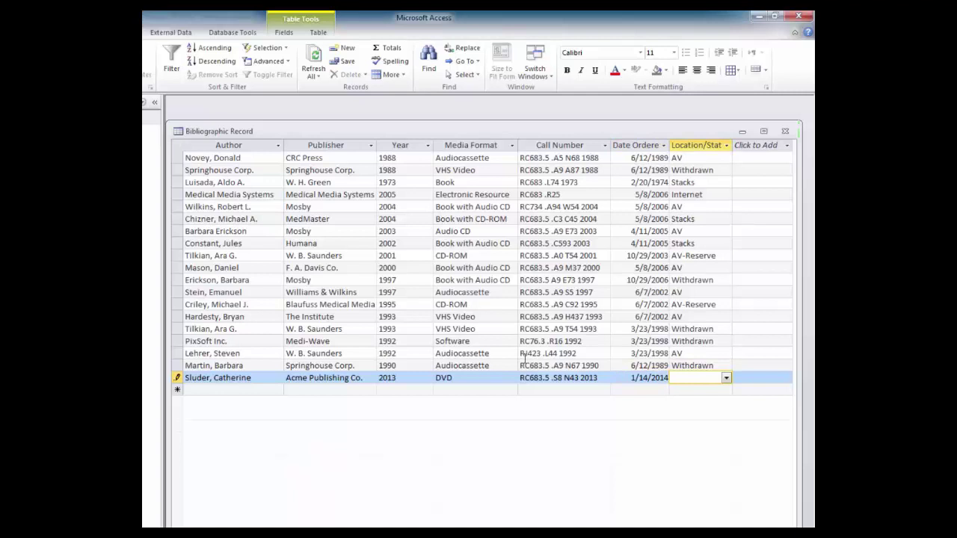
click(727, 379)
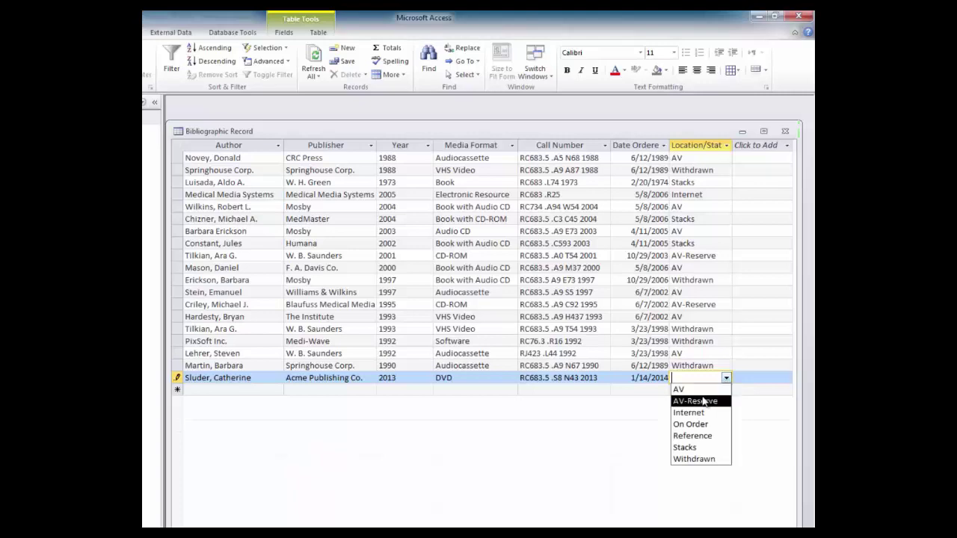
click(700, 392)
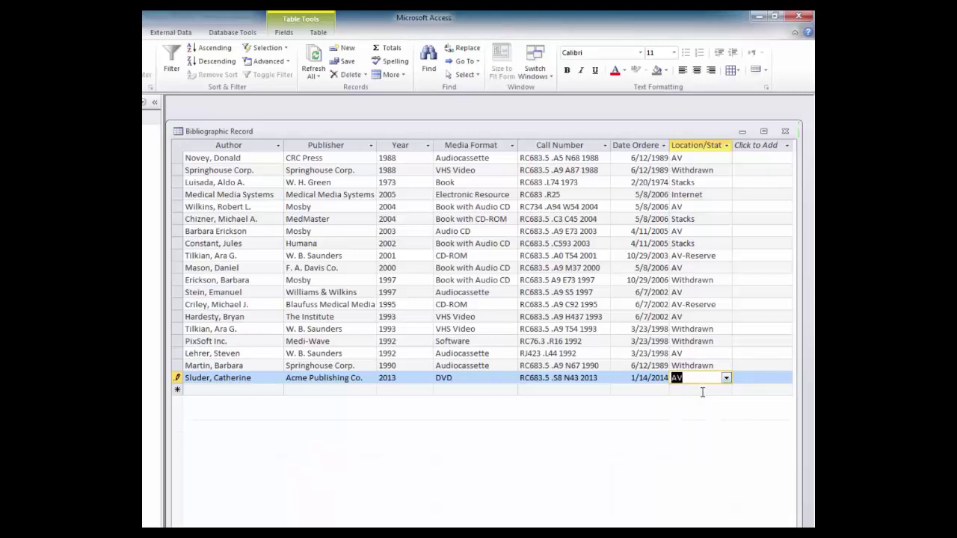